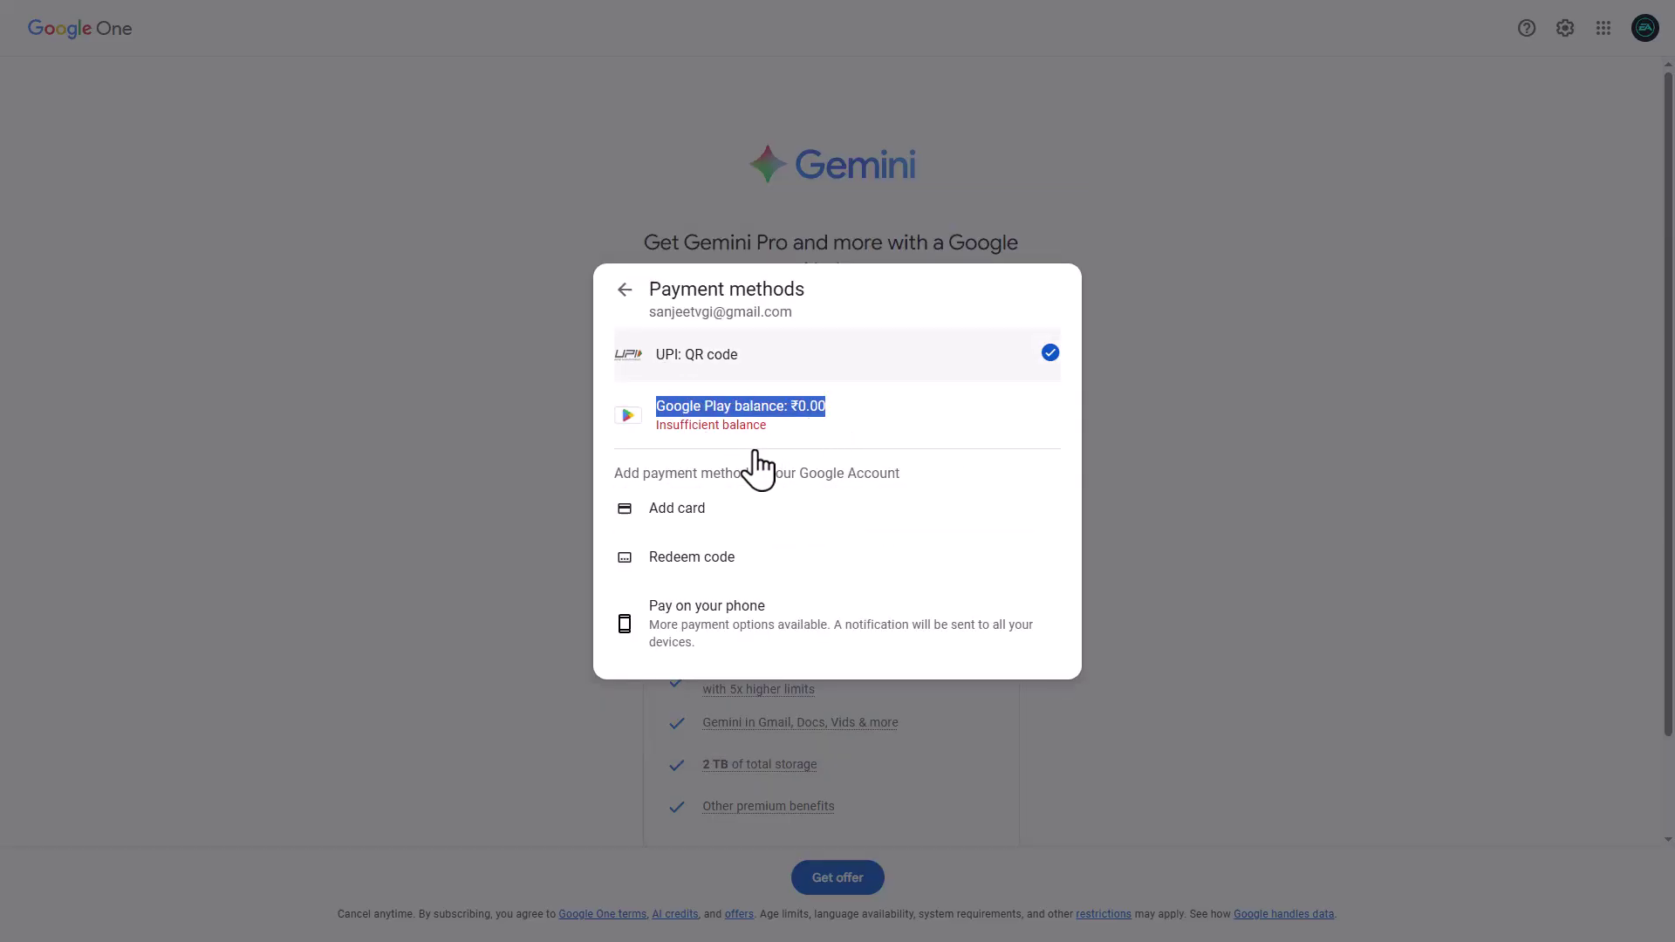
Step: Pay for the Google AI Pro (2 TB) plan with UPI: QR code to show the scannable code
{"action": "left_click", "coordinate": [989, 721]}
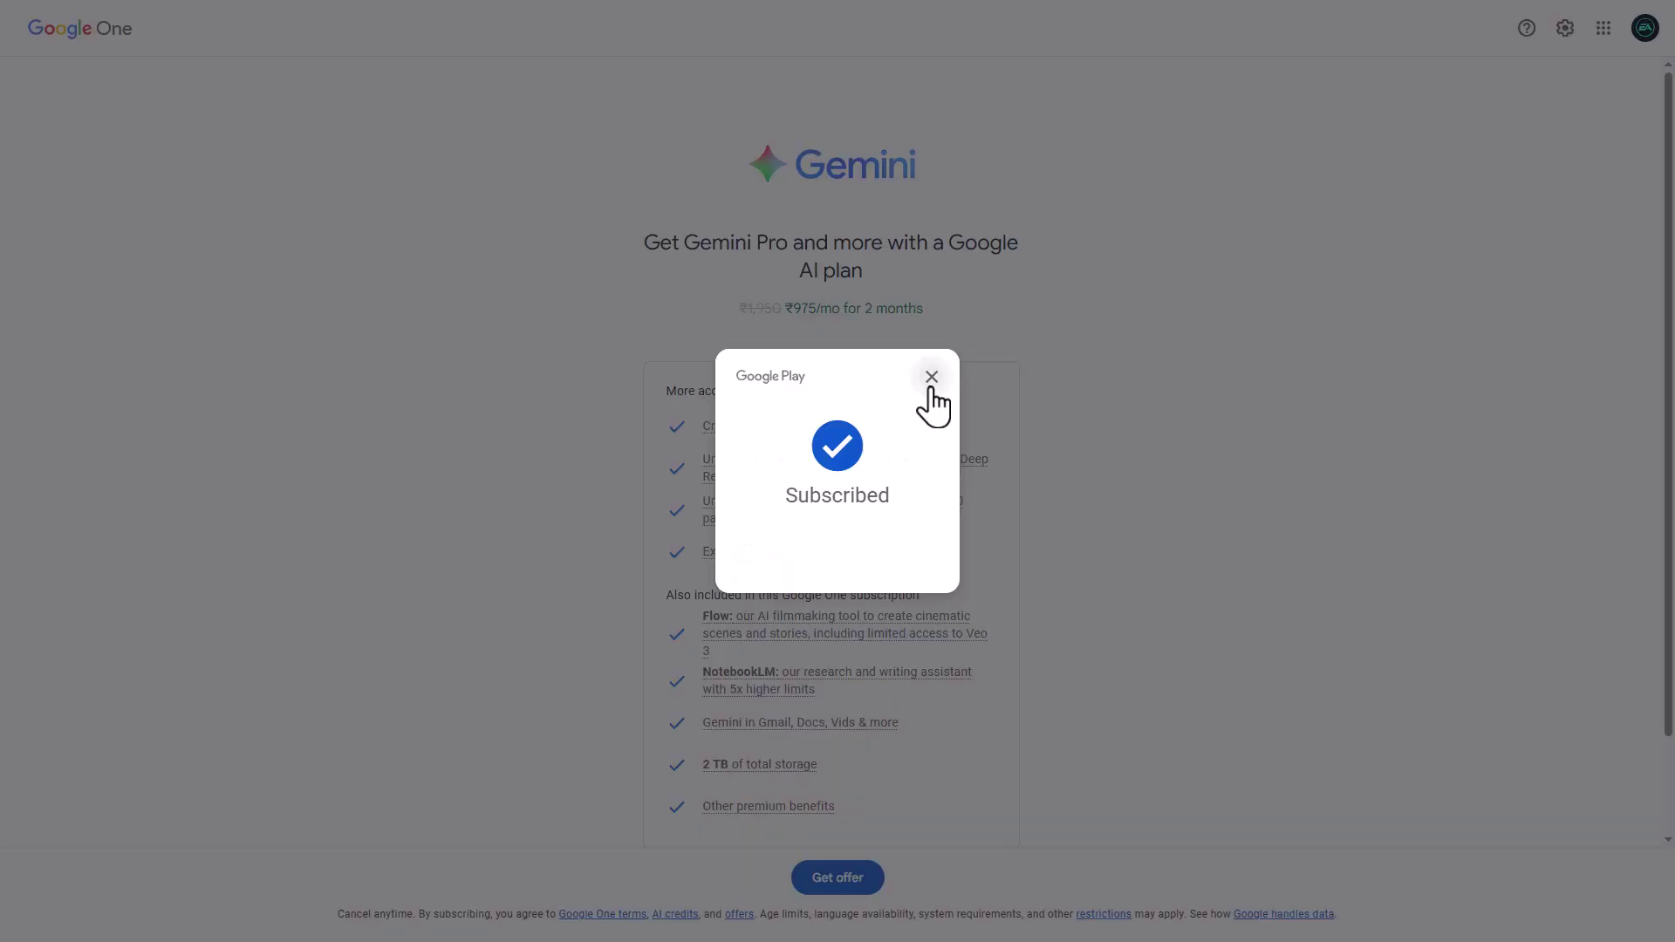
Step: Switch to Gemini and send the armored robot and mechanical wolf image prompt to Veo
{"action": "left_click", "coordinate": [931, 378]}
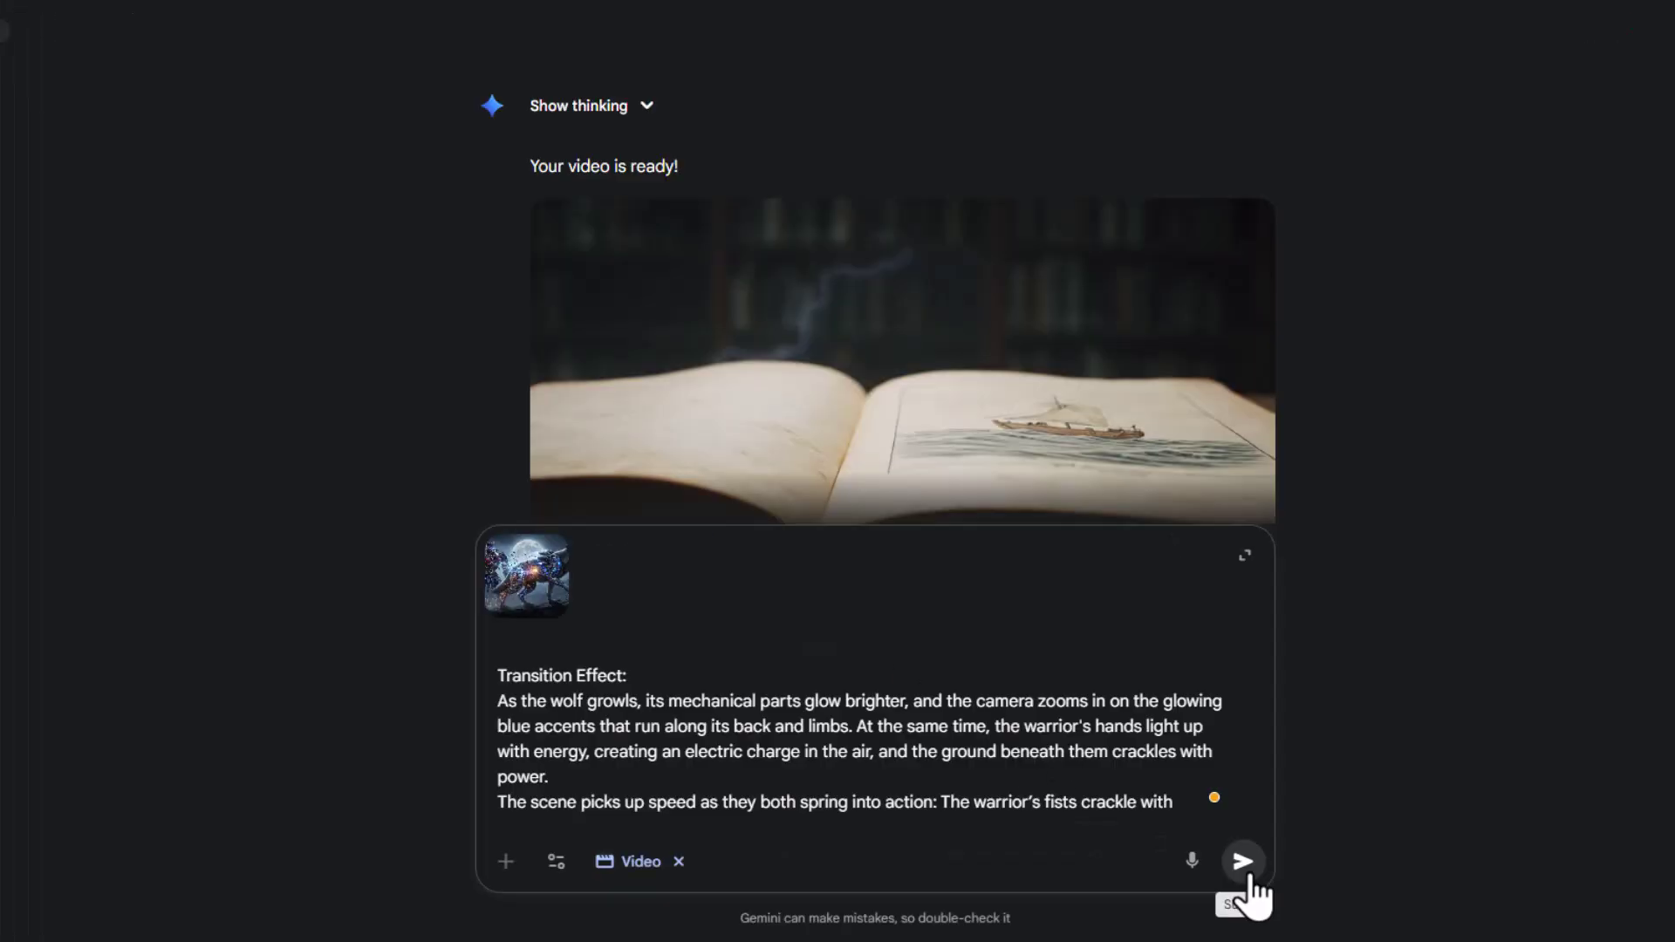
{"action": "left_click", "coordinate": [1246, 860]}
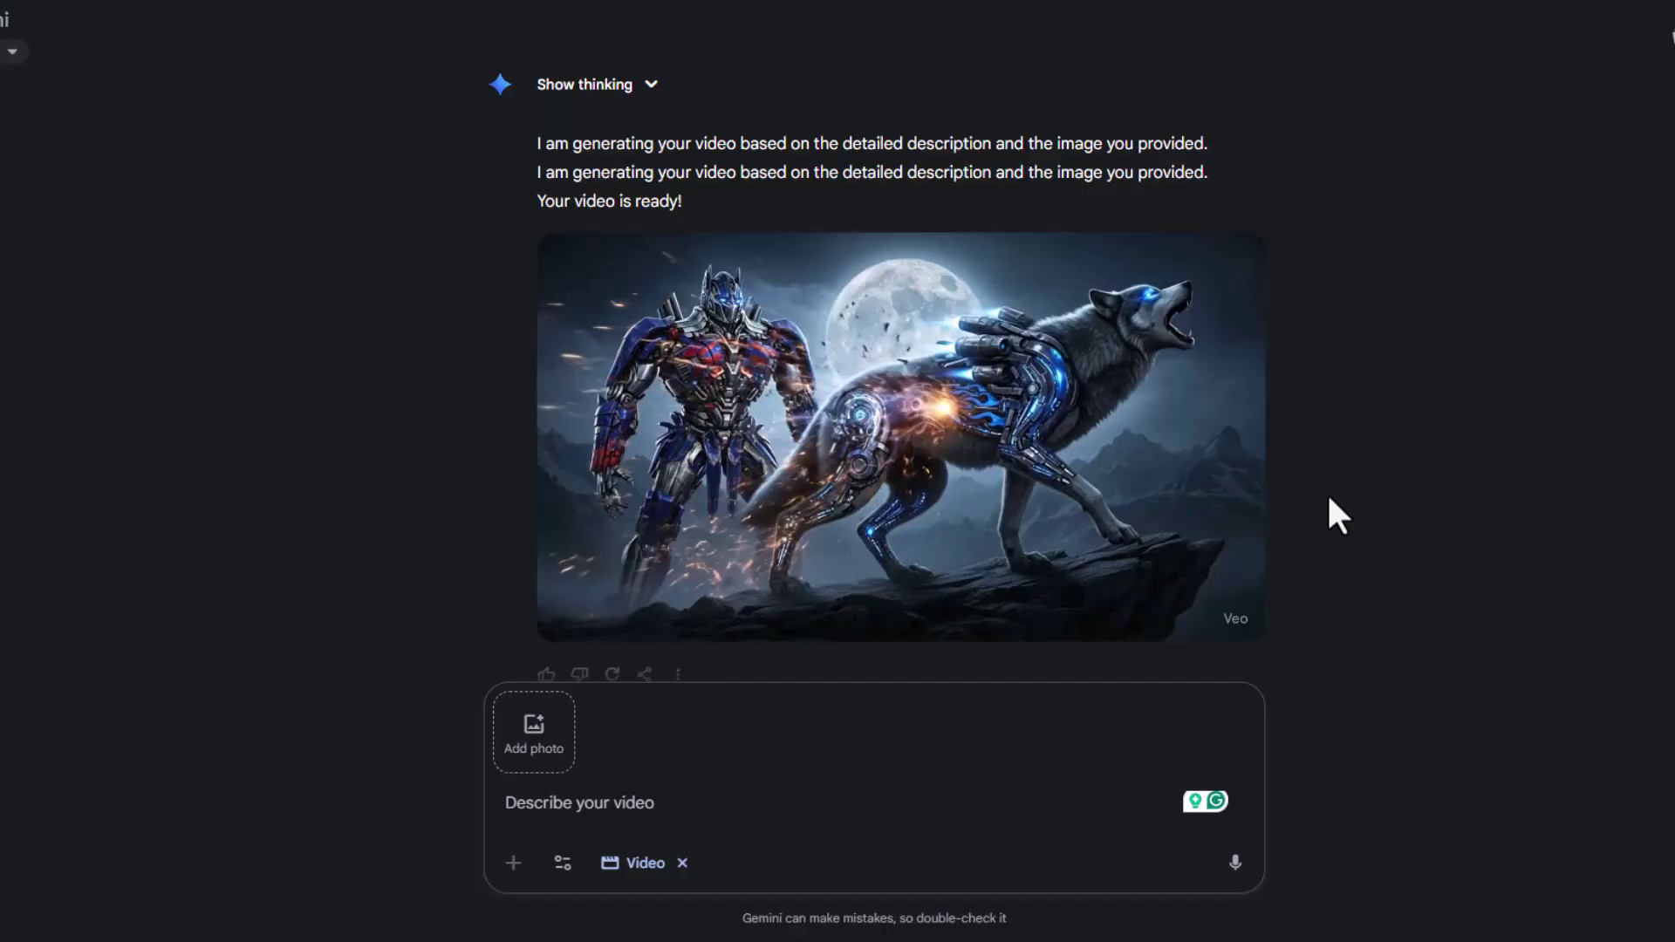
{"action": "scroll", "coordinate": [1116, 462], "scroll_direction": "up", "scroll_amount": 8}
{"action": "scroll", "coordinate": [1119, 462], "scroll_direction": "down", "scroll_amount": 10}
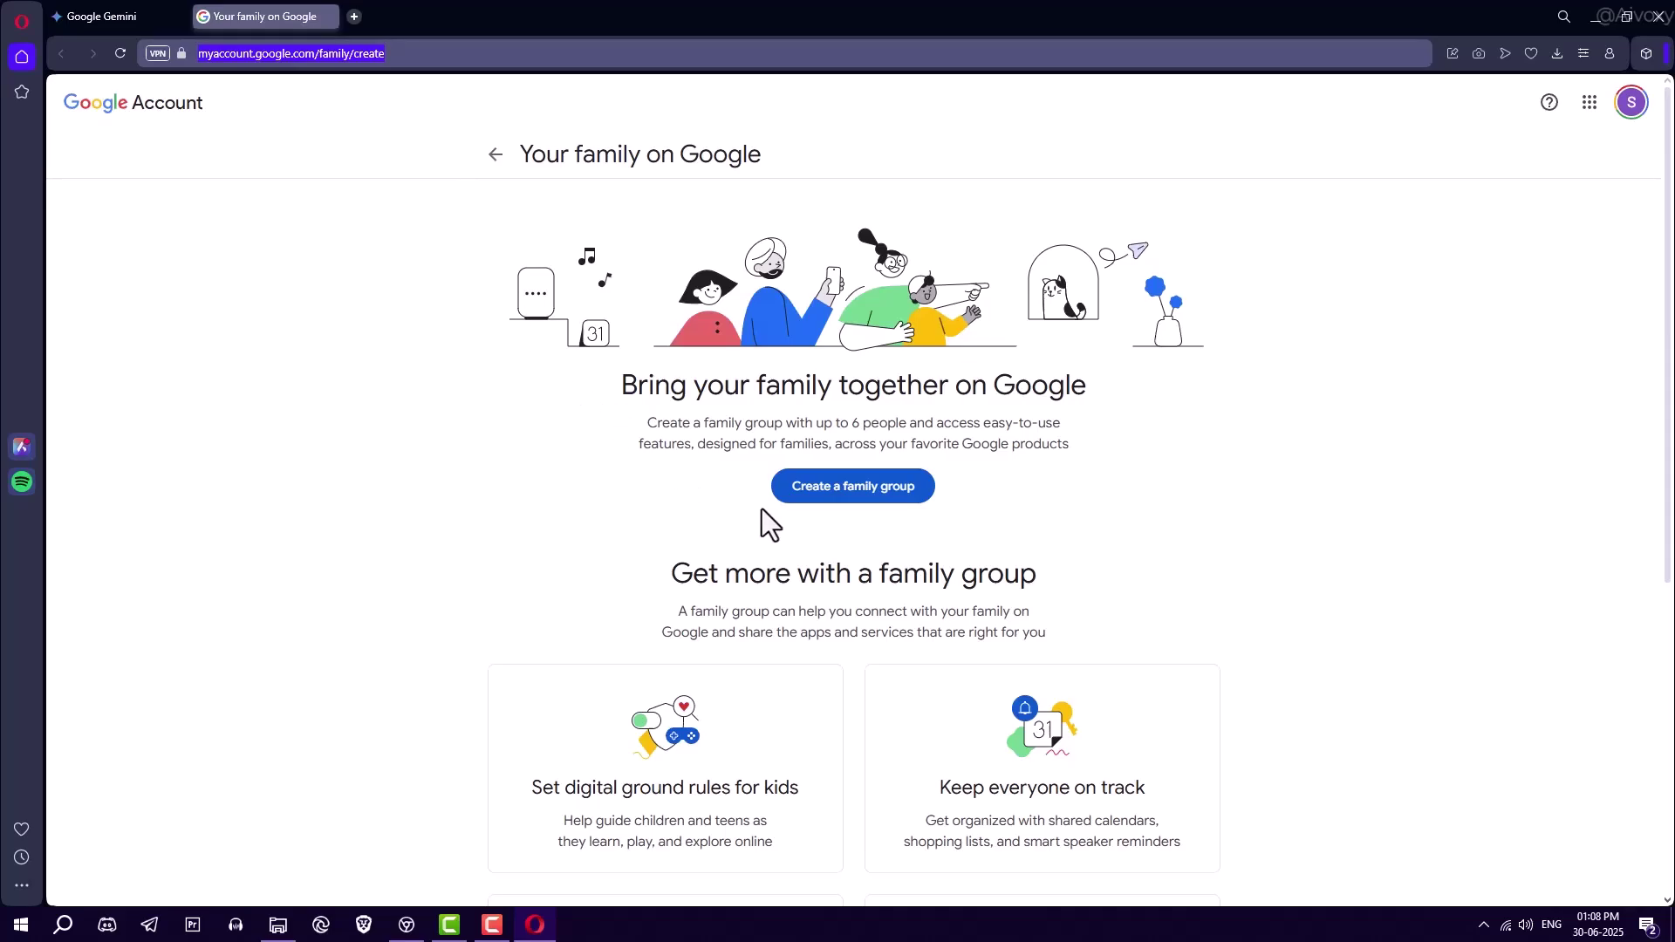
Step: Create a family group as its manager and send invitations to five members' e-mail addresses
{"action": "left_click", "coordinate": [813, 493]}
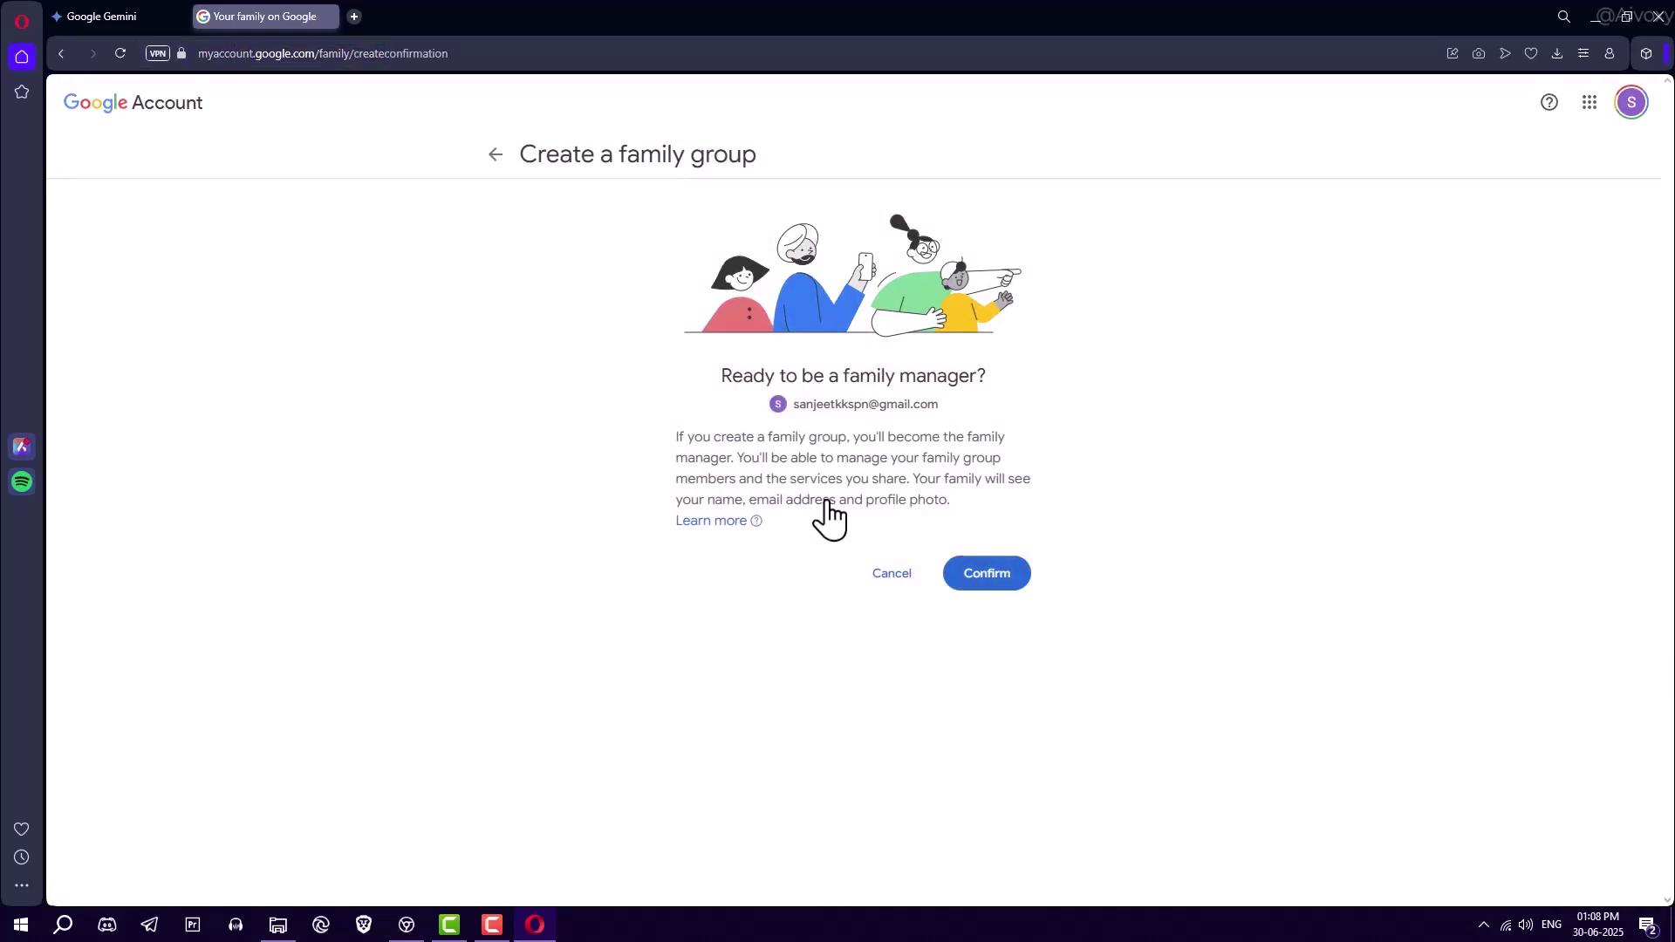
{"action": "left_click", "coordinate": [1003, 576]}
{"action": "type", "text": "sa"}
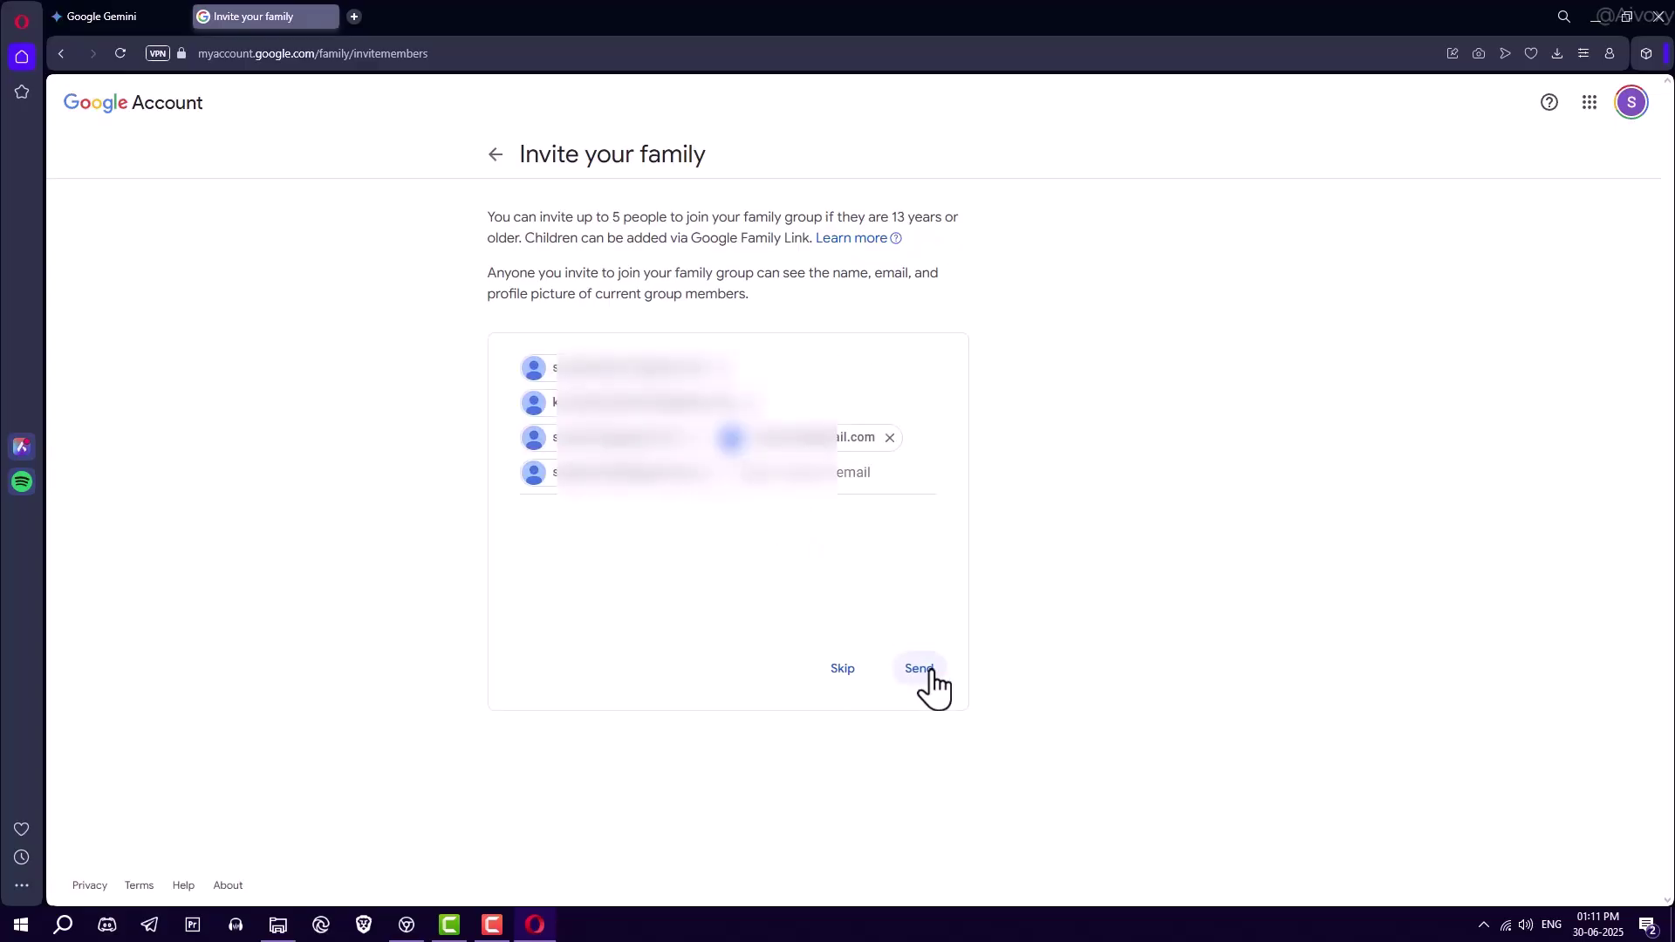
{"action": "left_click", "coordinate": [919, 668]}
{"action": "left_click", "coordinate": [860, 527]}
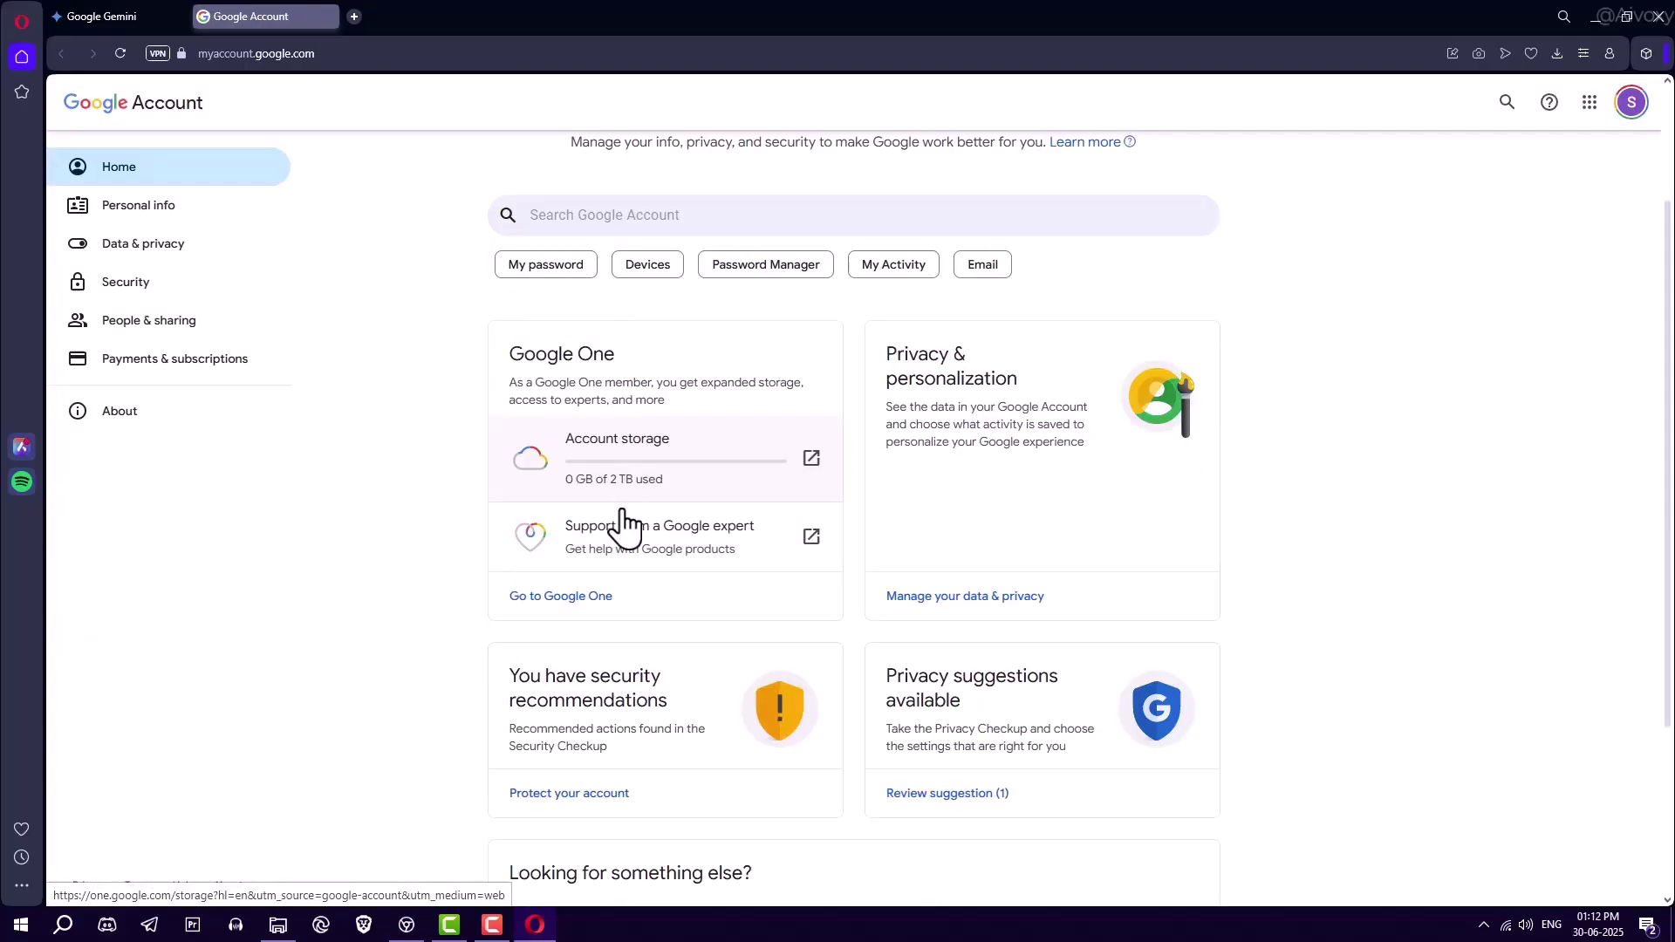
Step: Scroll to the Google One membership and choose Share under Share with your family
{"action": "scroll", "coordinate": [1021, 488], "scroll_direction": "down", "scroll_amount": 3}
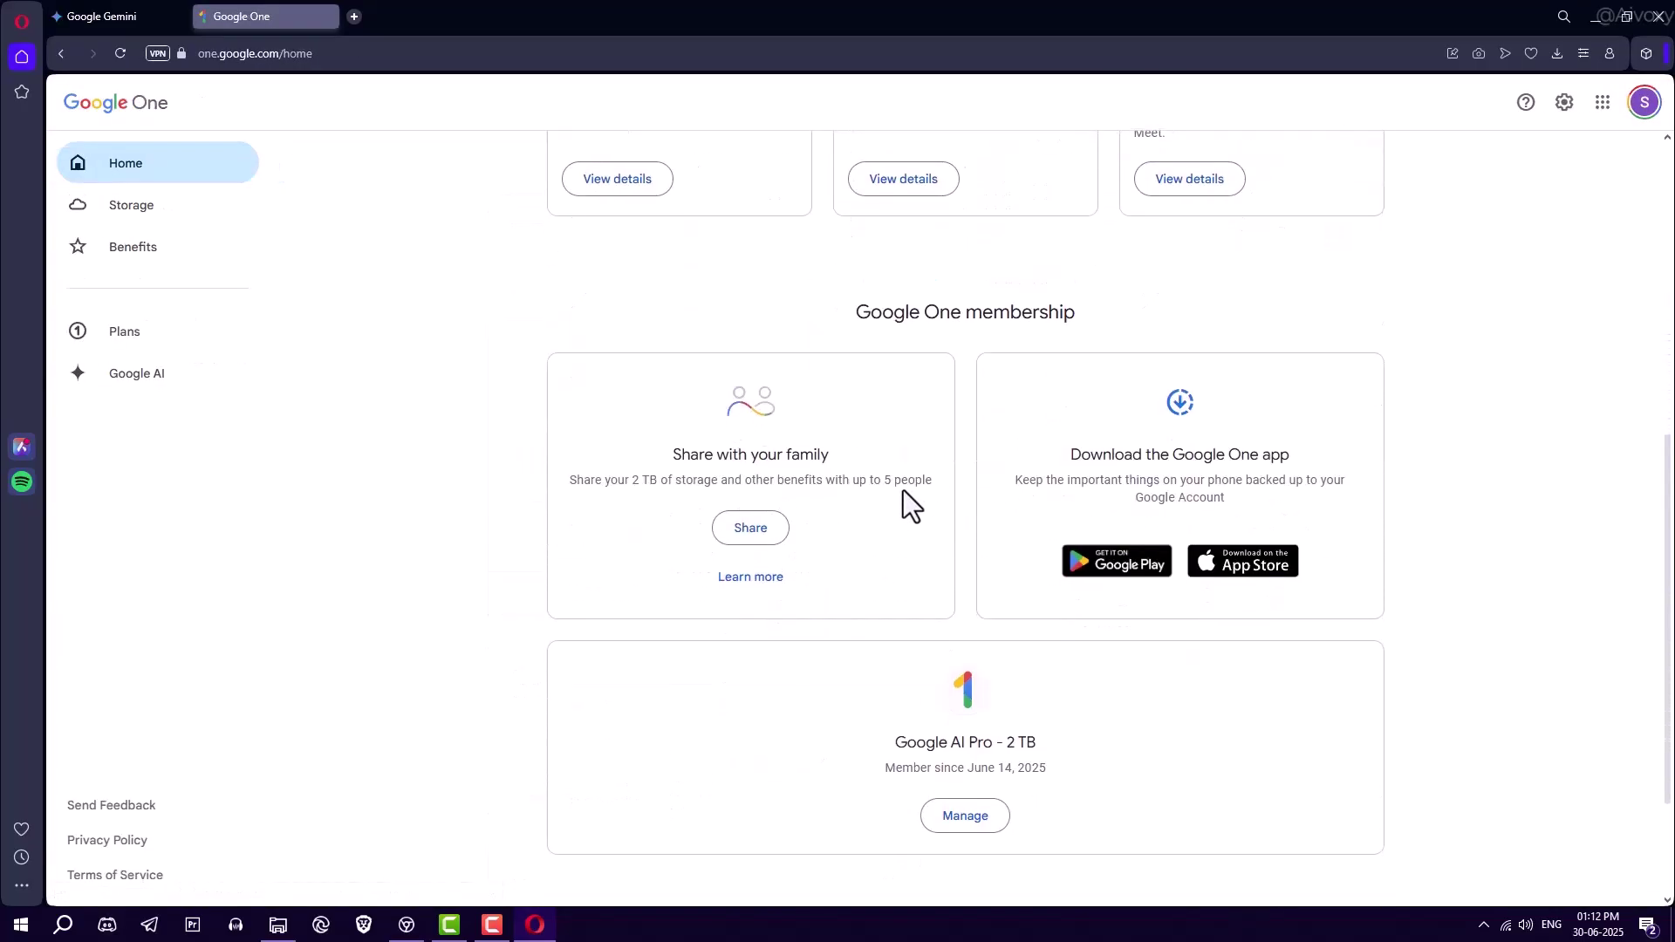
{"action": "left_click", "coordinate": [749, 541]}
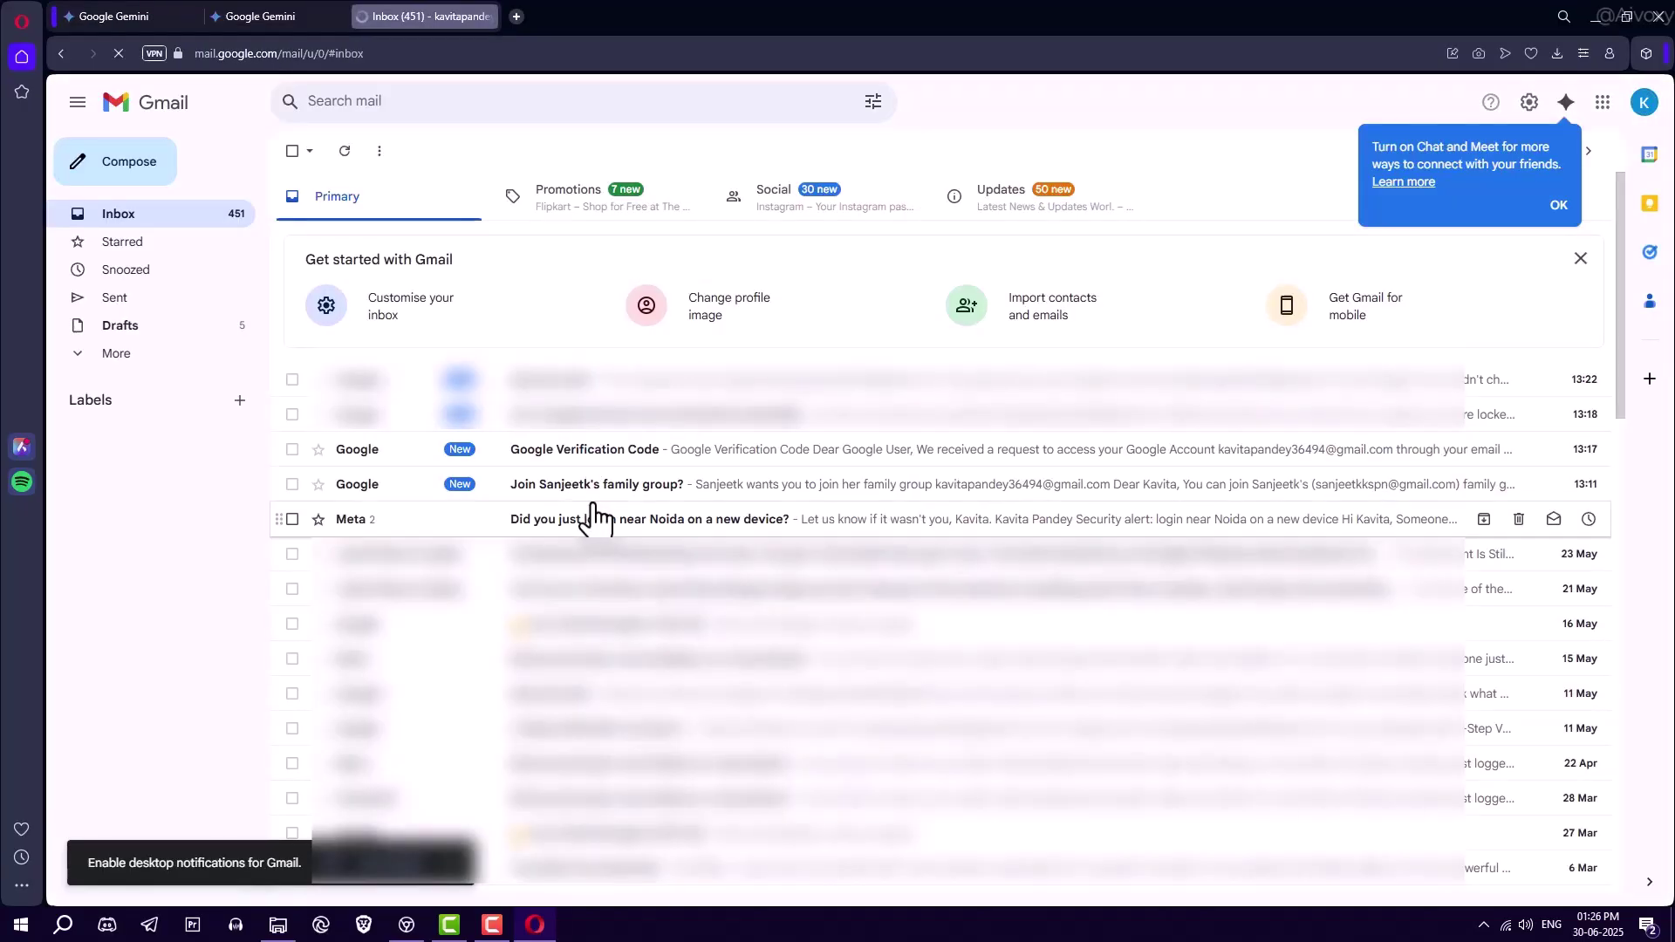
Step: Accept the family group invitation from the Gmail invite to join the family
{"action": "left_click", "coordinate": [573, 496]}
{"action": "left_click", "coordinate": [964, 665]}
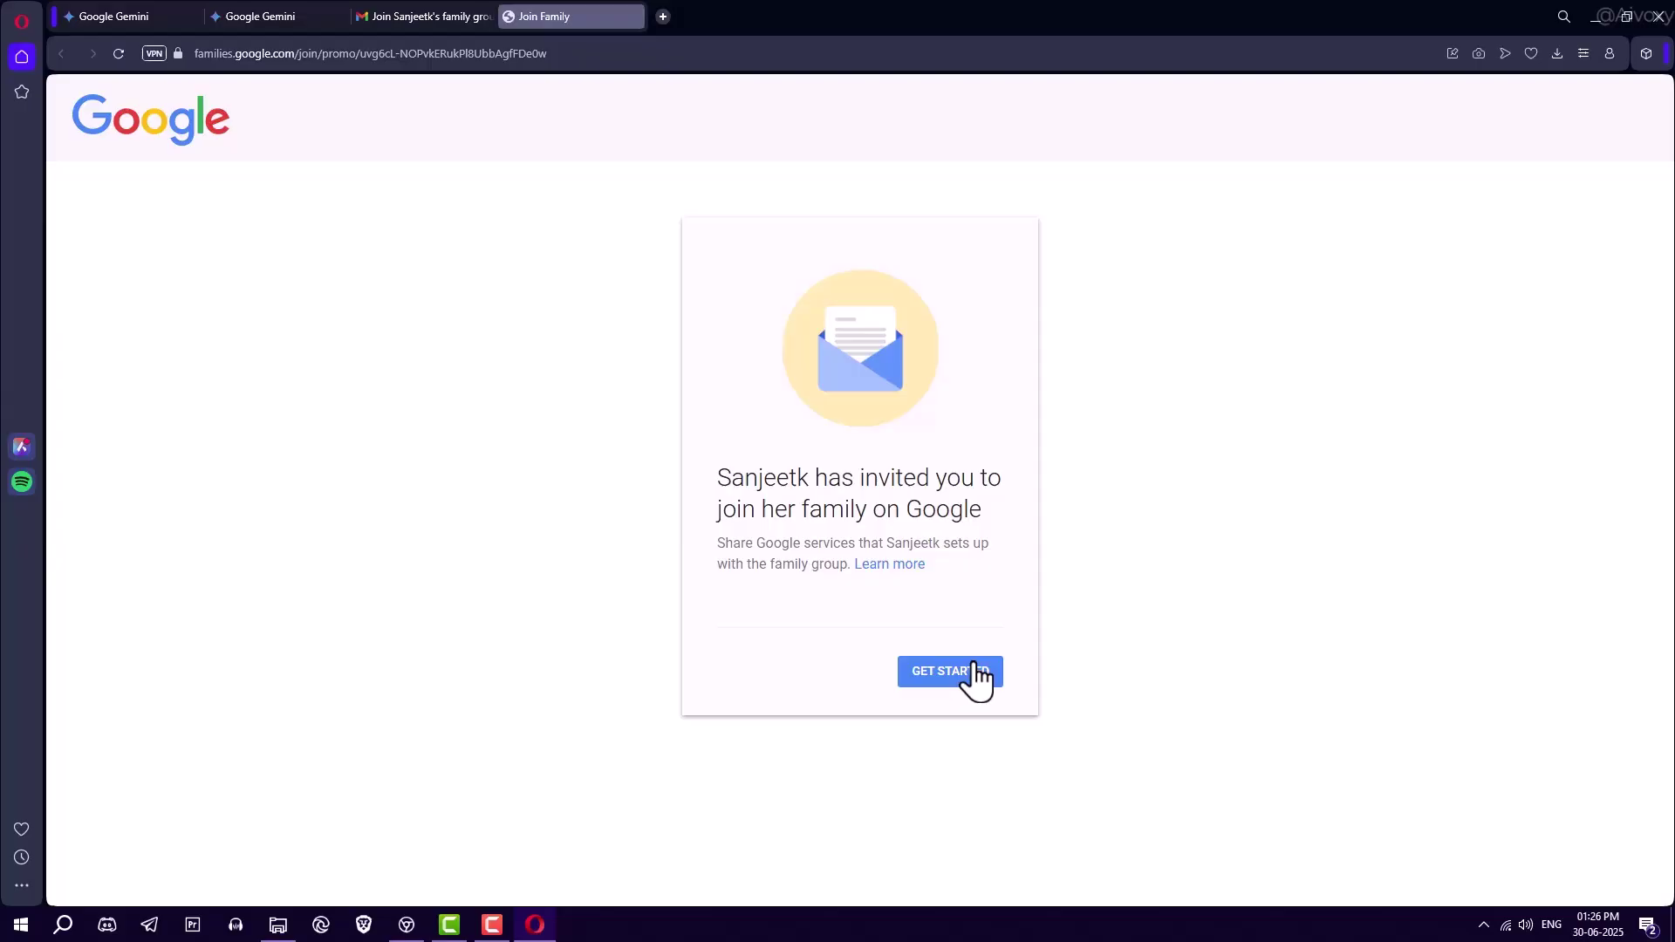
{"action": "left_click", "coordinate": [980, 677]}
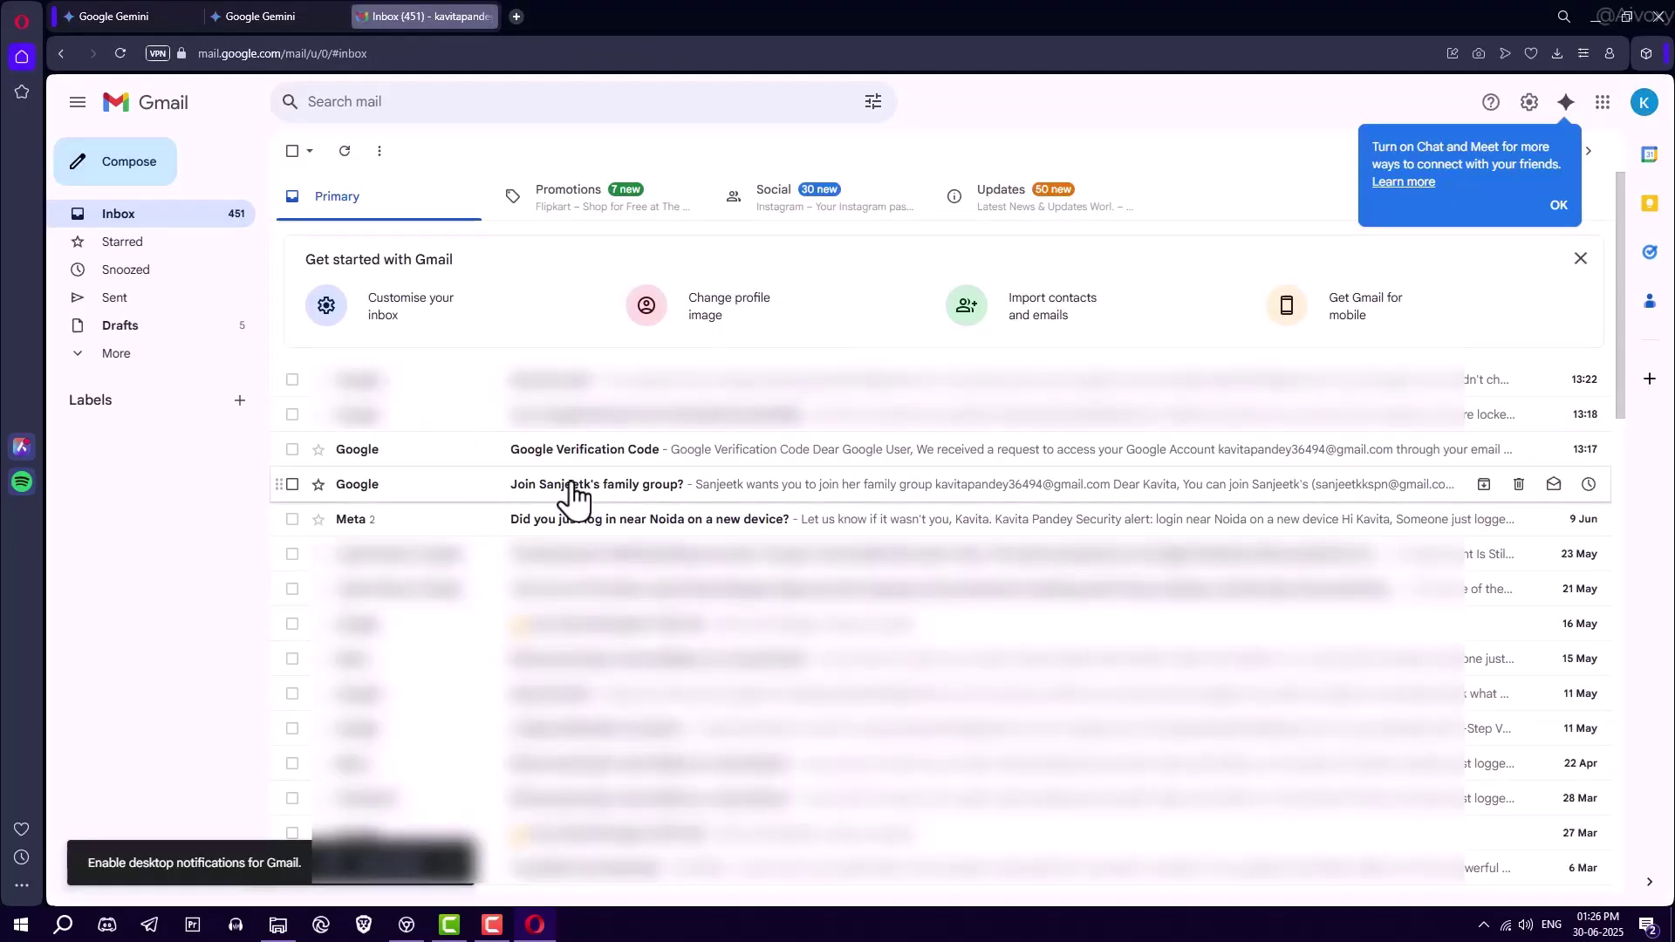
{"action": "left_click", "coordinate": [573, 496]}
{"action": "left_click", "coordinate": [964, 666]}
{"action": "left_click", "coordinate": [968, 673]}
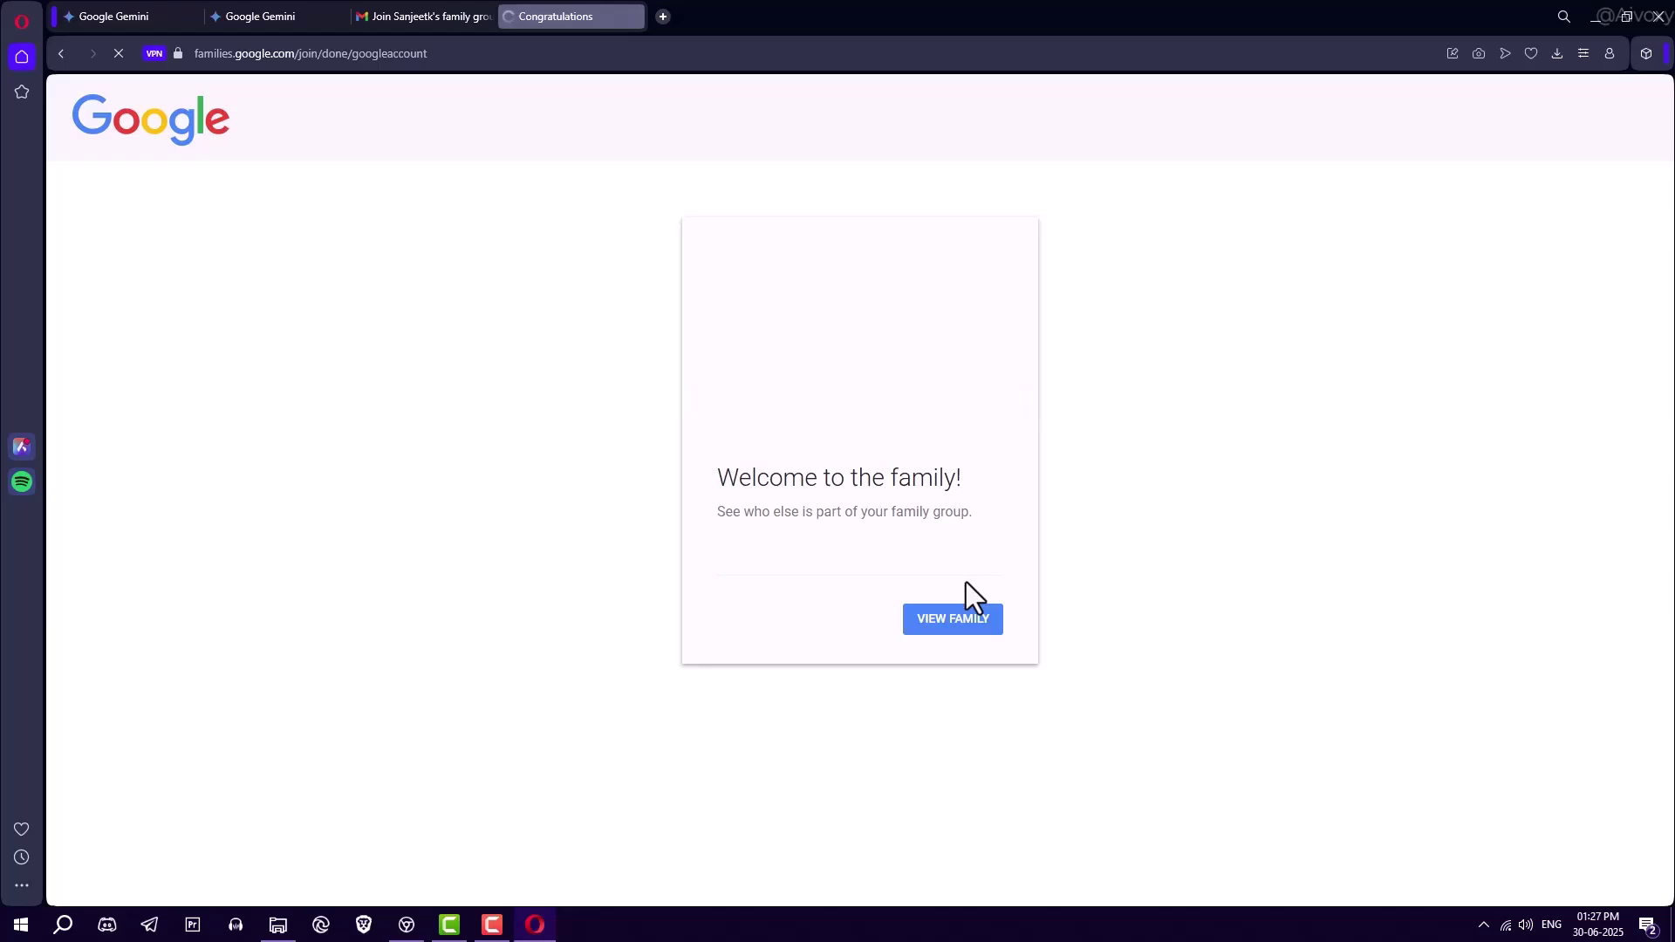
Step: Reload the other Gemini tab so the account shows as Pro
{"action": "key", "text": "ctrl+2"}
{"action": "right_click", "coordinate": [1252, 215]}
{"action": "left_click", "coordinate": [1279, 287]}
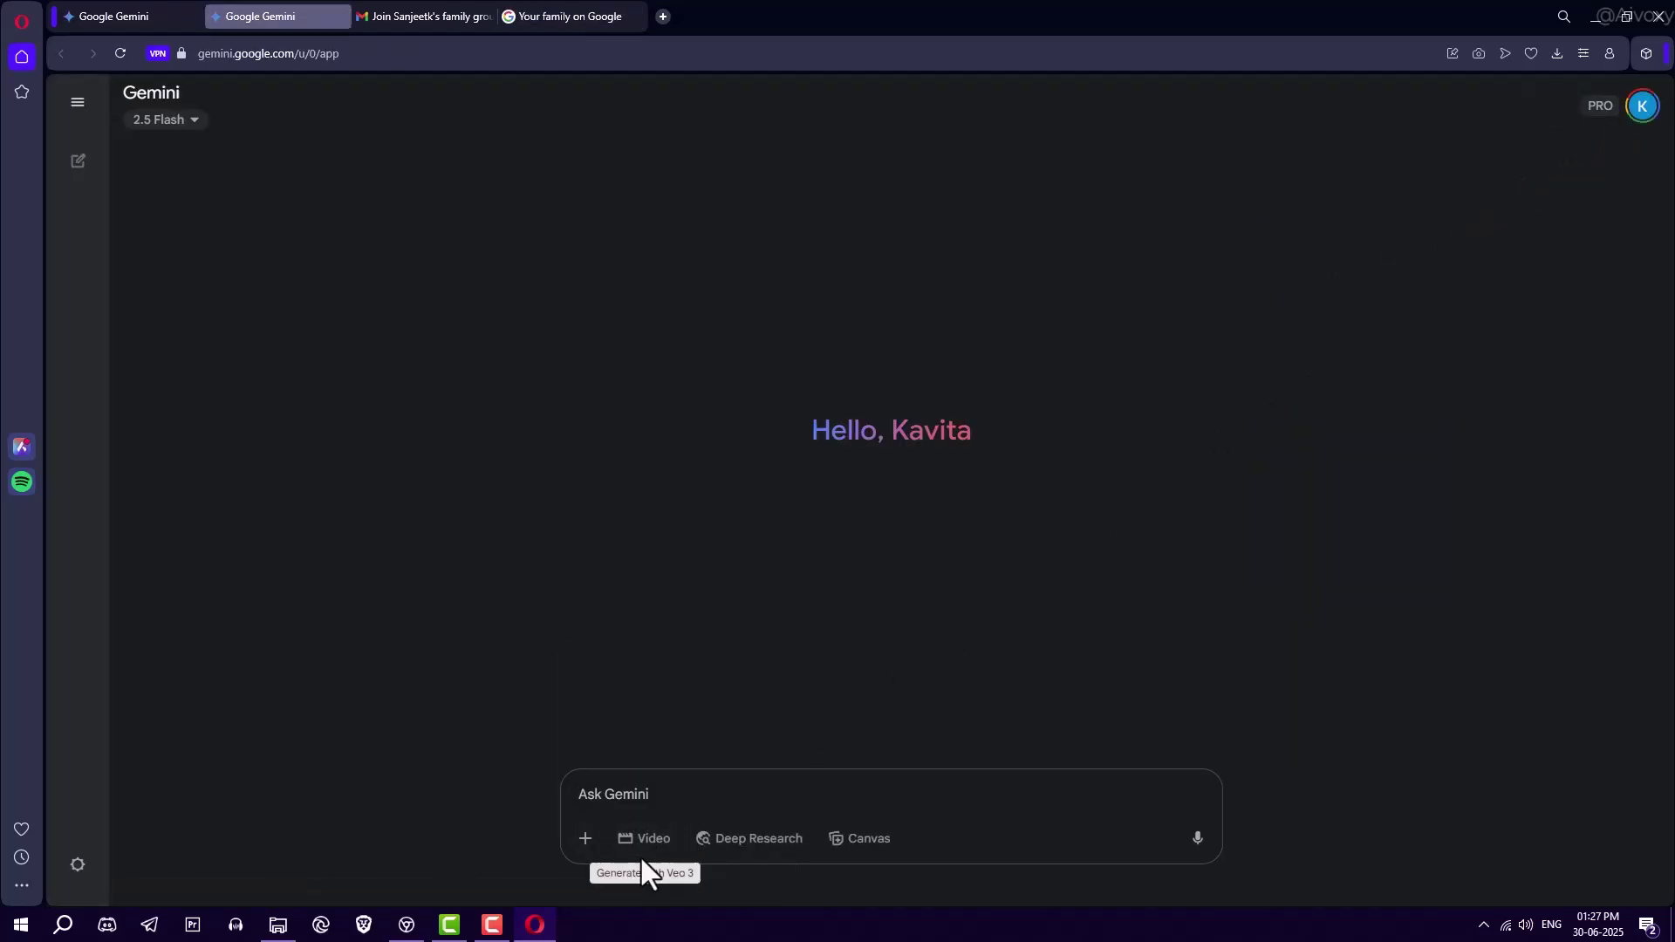
Step: Turn on the Video chip under the Ask Gemini box for Veo 3 generation
{"action": "left_click", "coordinate": [645, 840]}
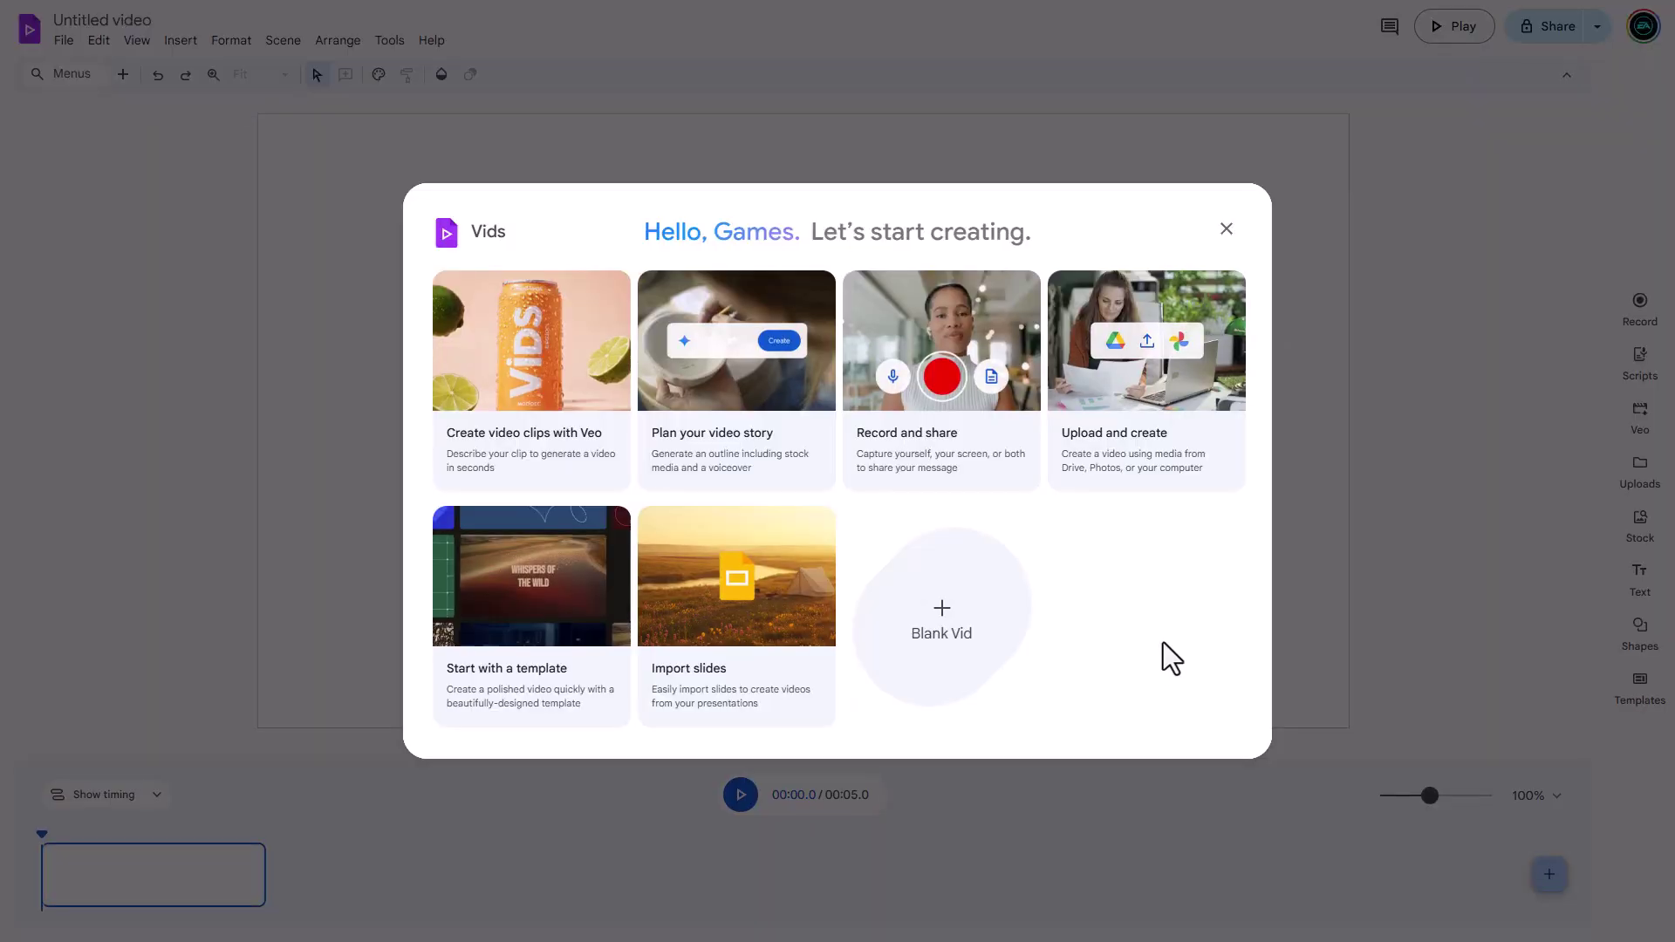
Step: Generate the chameleon-sipping-a-water-droplet Veo clip, insert it into the project and play it
{"action": "left_click", "coordinate": [556, 458]}
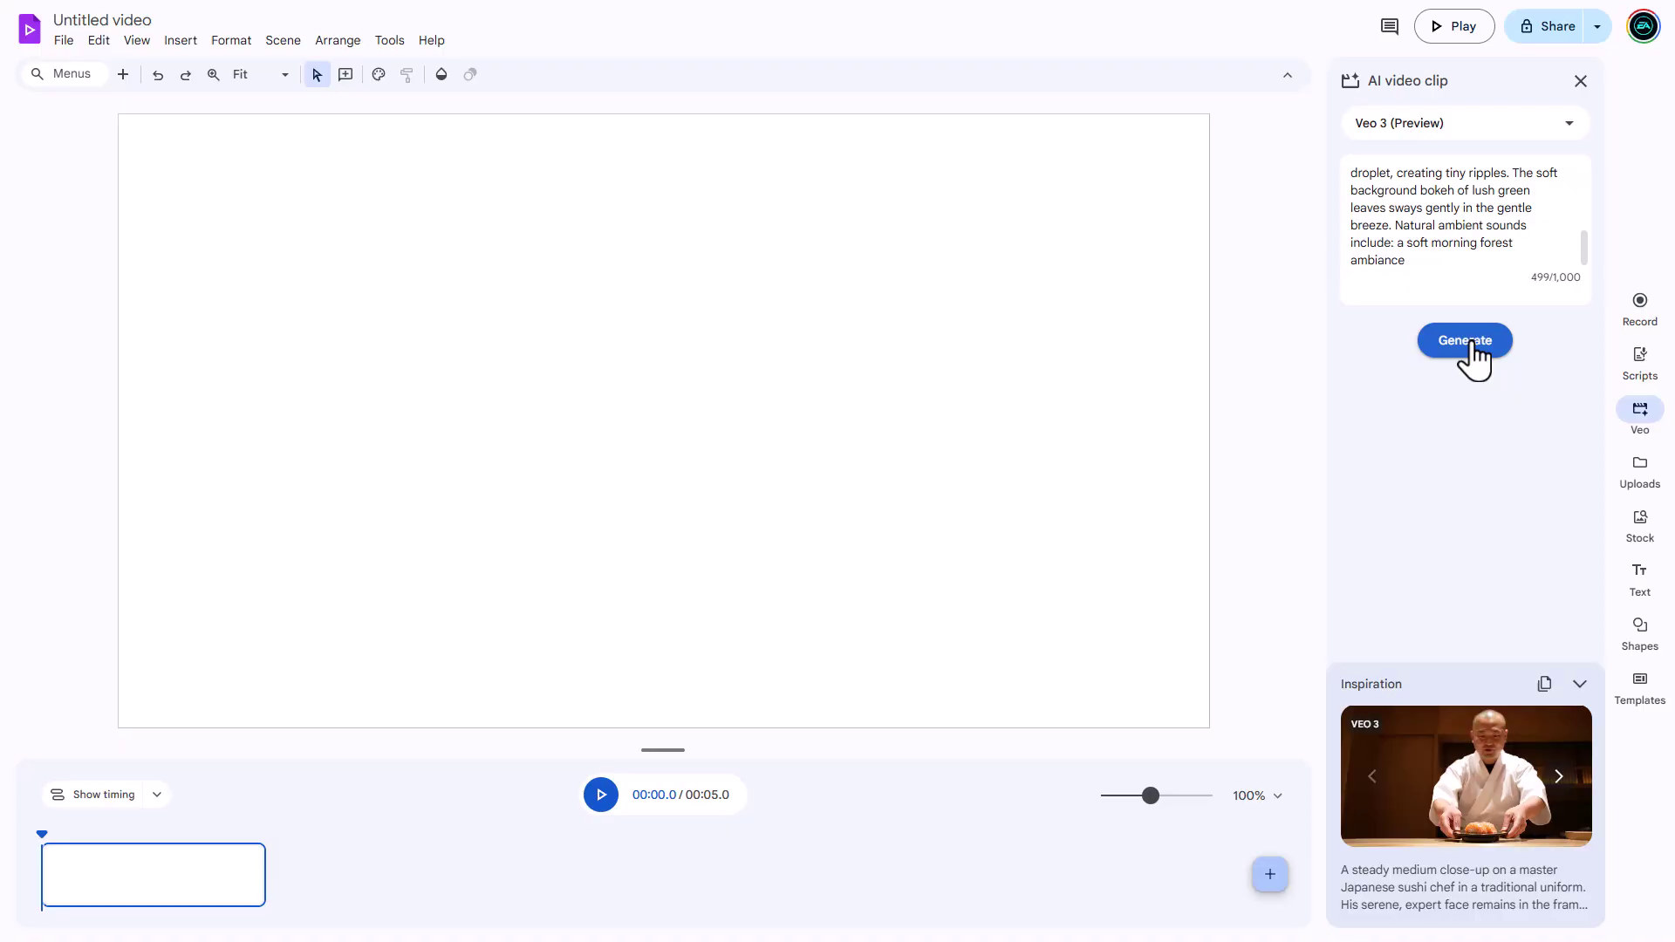
{"action": "left_click", "coordinate": [1469, 342]}
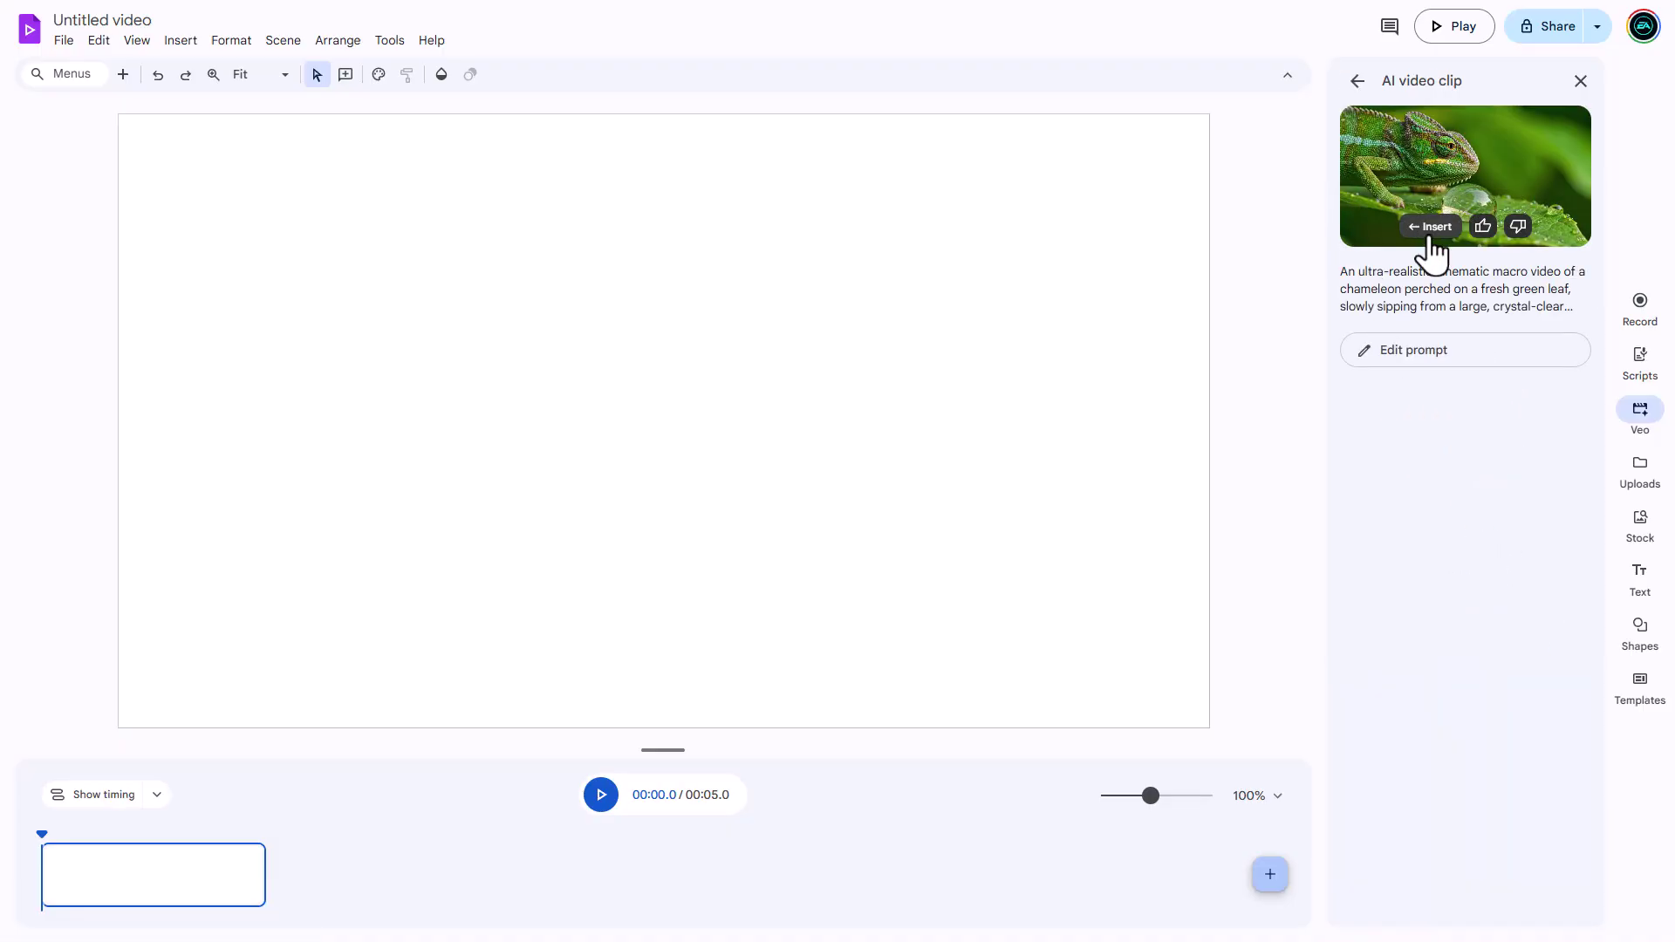
{"action": "left_click", "coordinate": [1429, 236]}
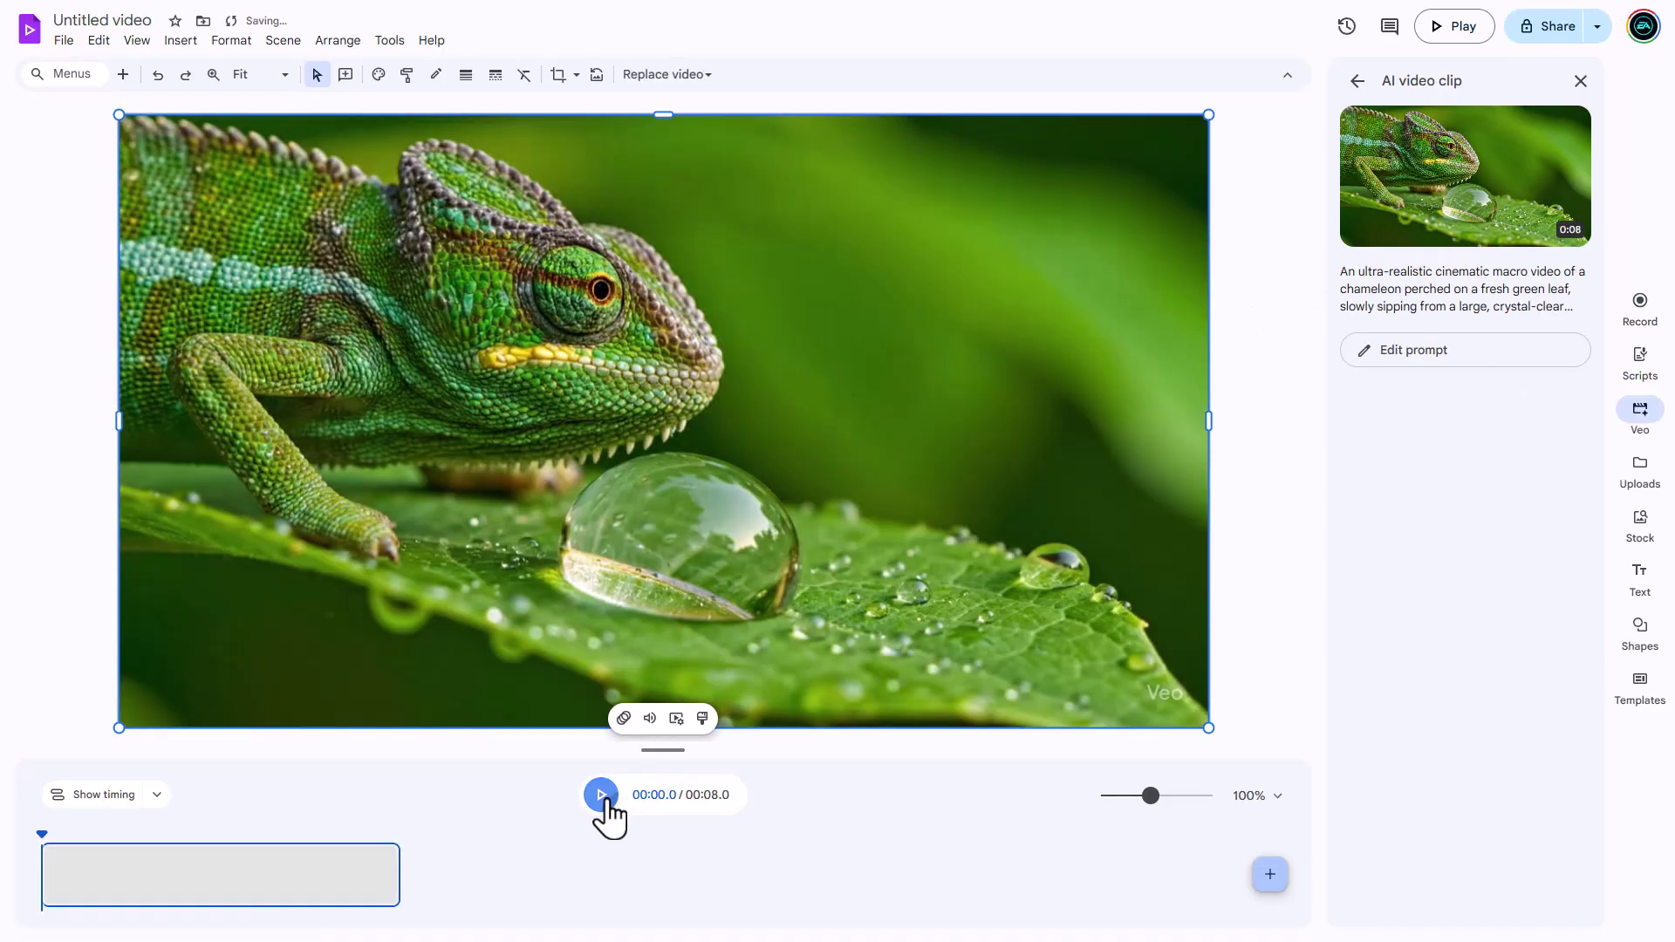
{"action": "left_click", "coordinate": [601, 794]}
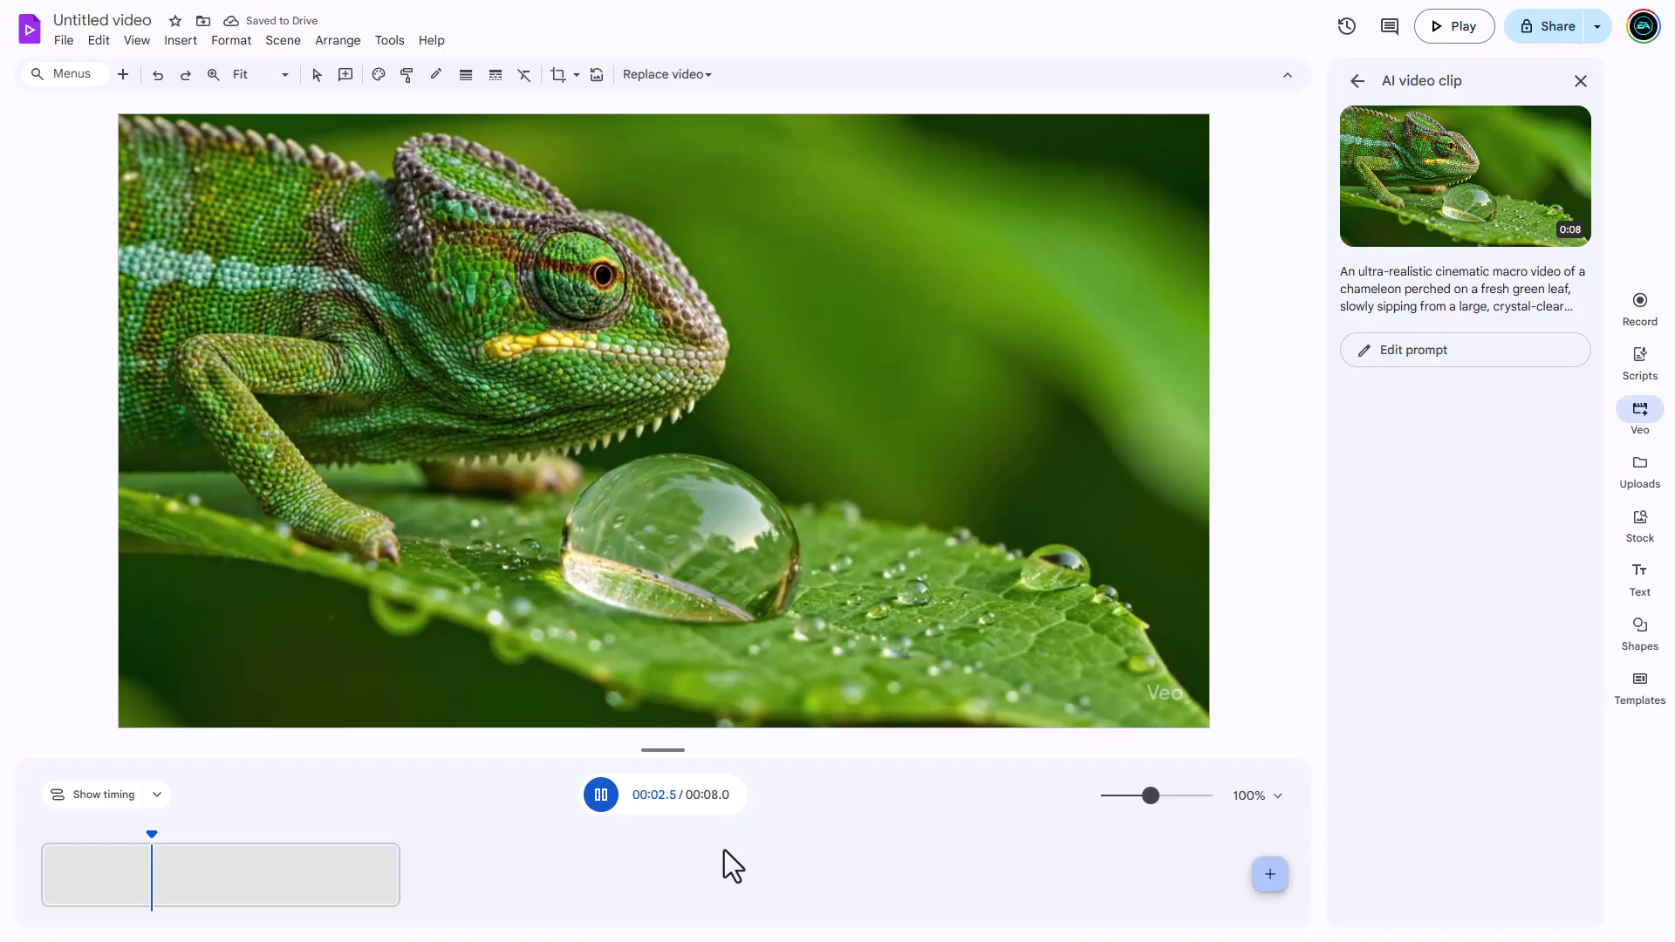
{"action": "left_click", "coordinate": [170, 170]}
{"action": "left_click", "coordinate": [65, 41]}
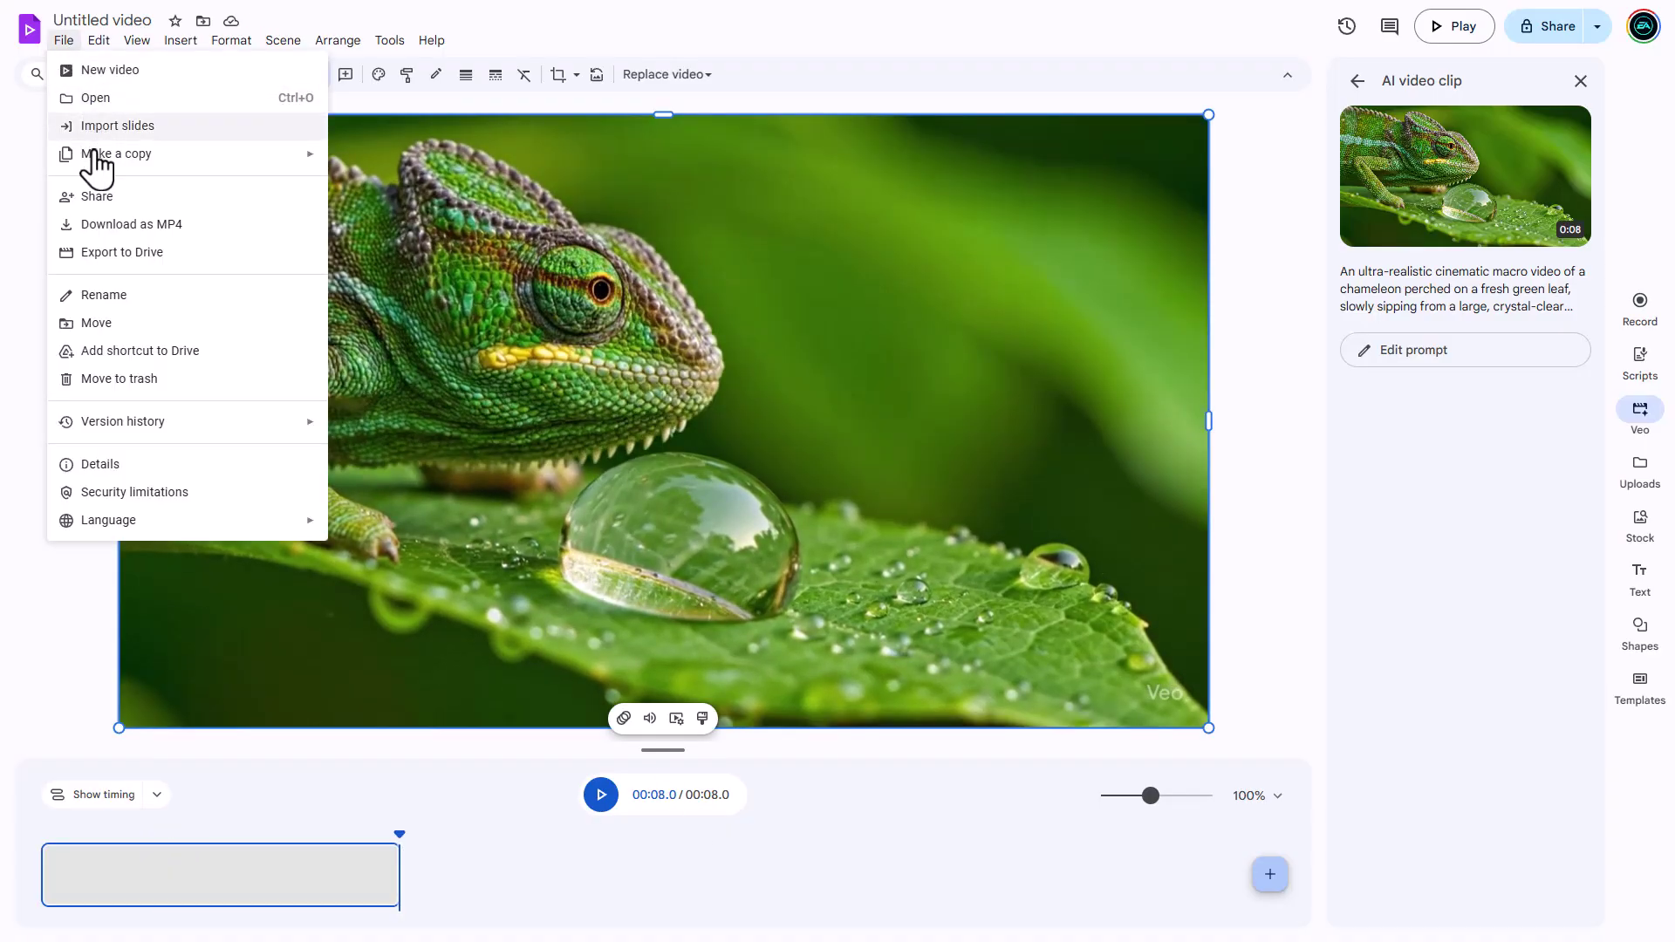
Step: Save the Vids project to disk as Untitled video.mp4 via File > Download
{"action": "left_click", "coordinate": [136, 227]}
{"action": "left_click", "coordinate": [664, 75]}
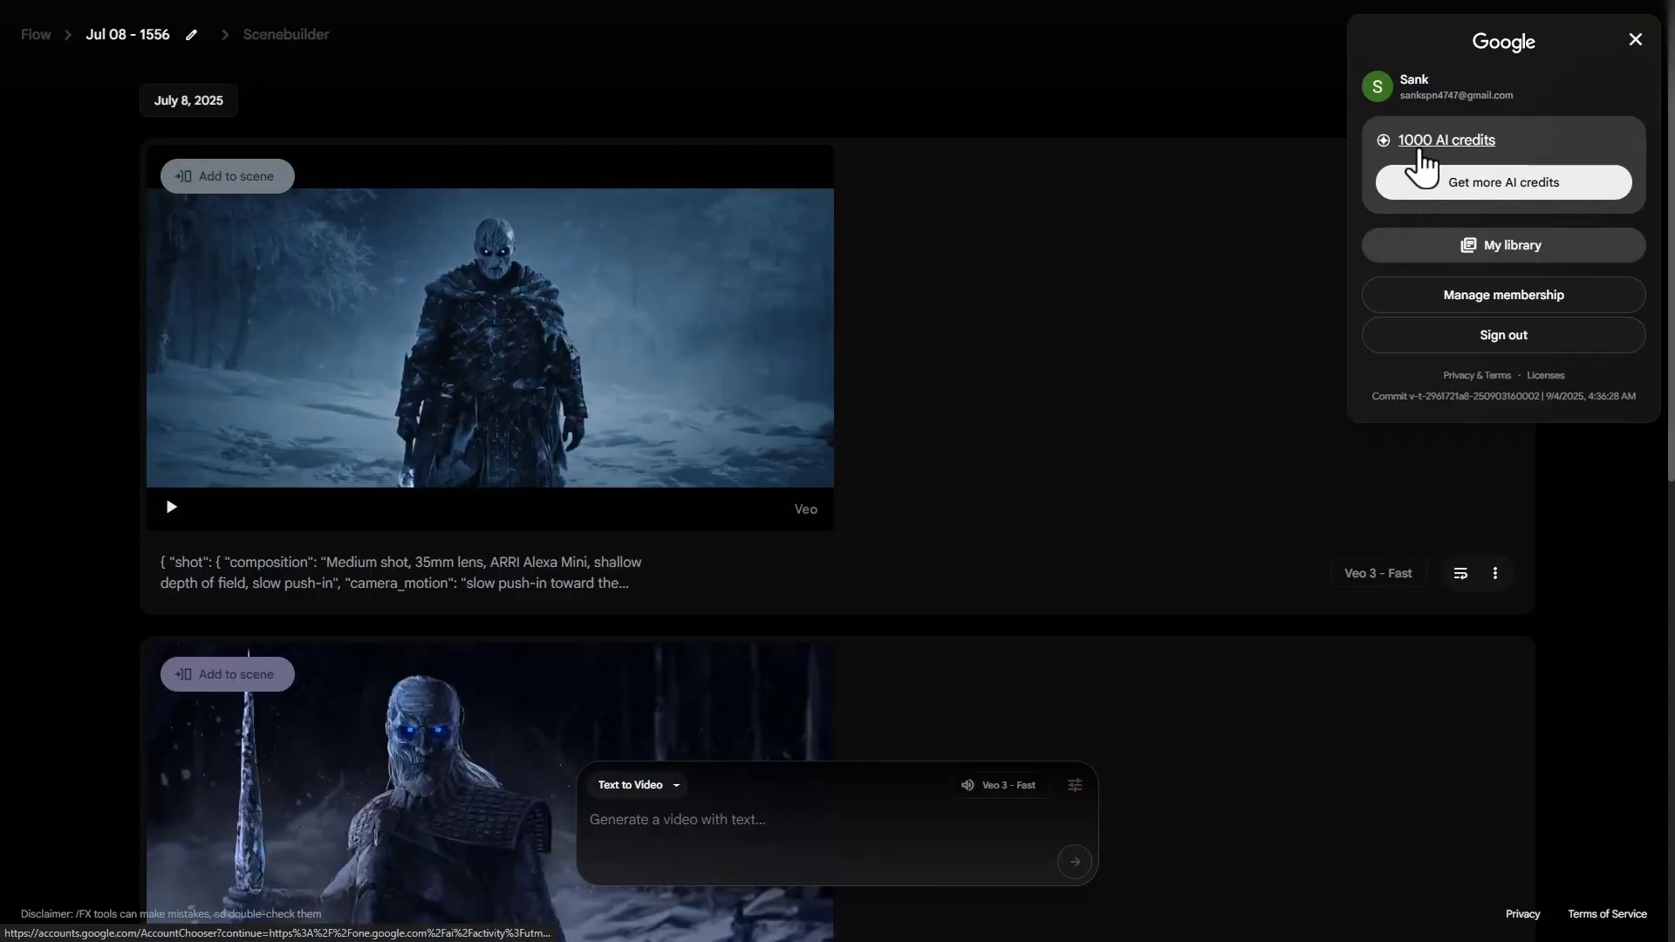
Step: Browse the White Walker clips in Flow and expand the second clip's full prompt
{"action": "left_click", "coordinate": [656, 820]}
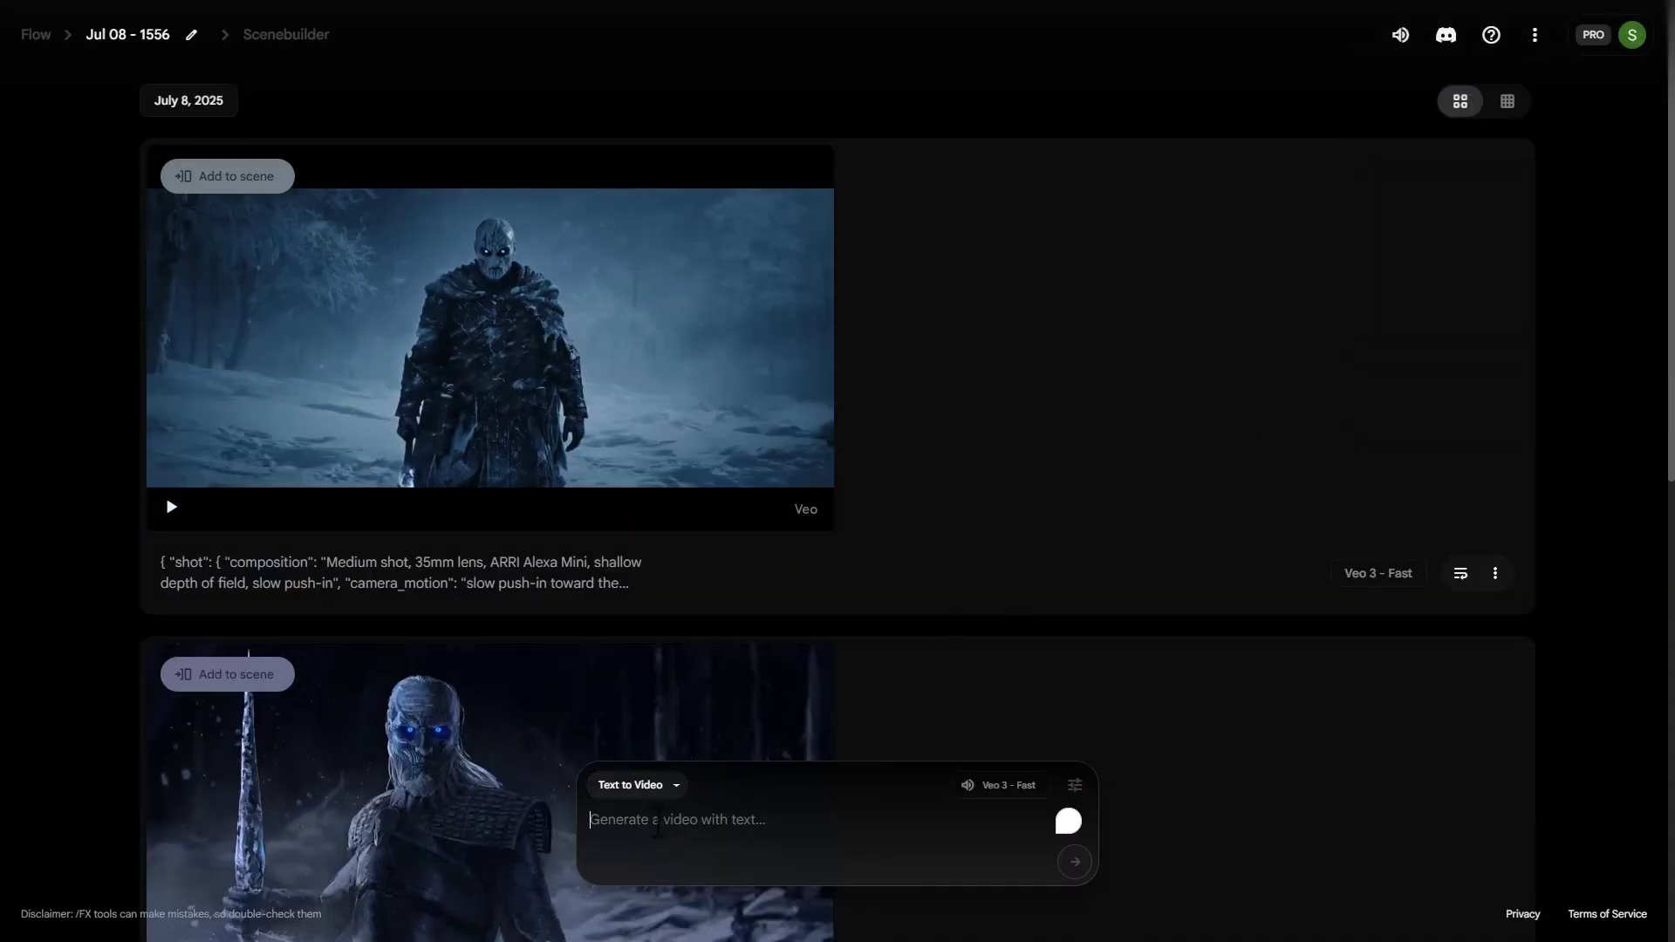
{"action": "scroll", "coordinate": [820, 591], "scroll_direction": "down", "scroll_amount": 4}
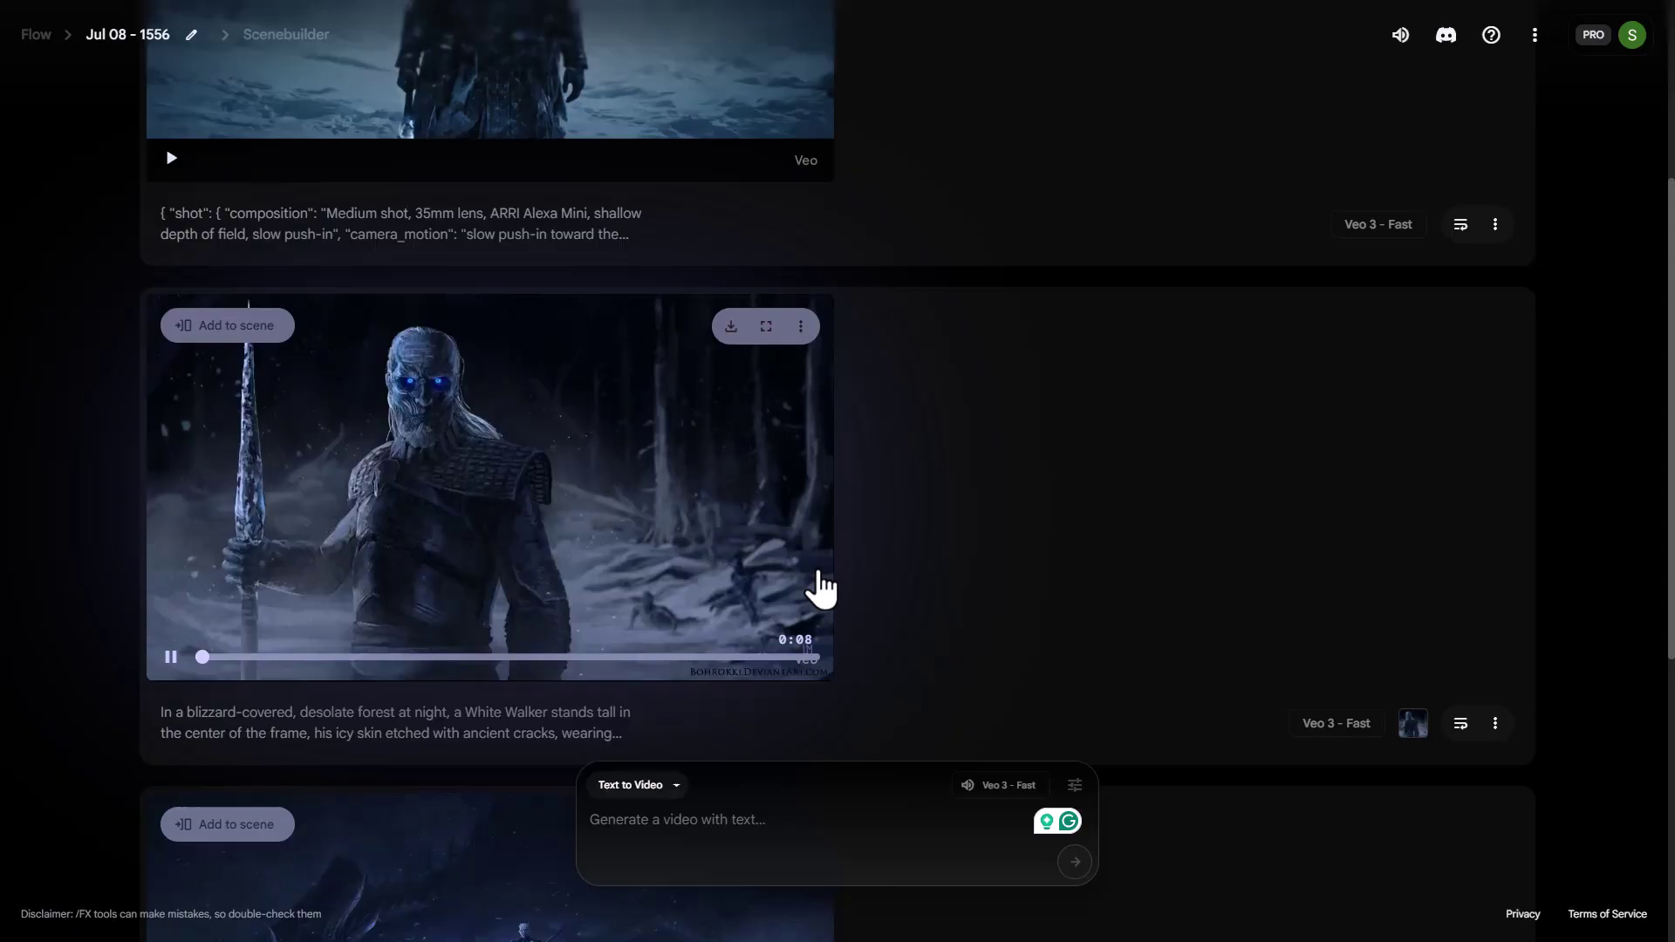
{"action": "left_click", "coordinate": [635, 706]}
{"action": "scroll", "coordinate": [1522, 670], "scroll_direction": "down", "scroll_amount": 2}
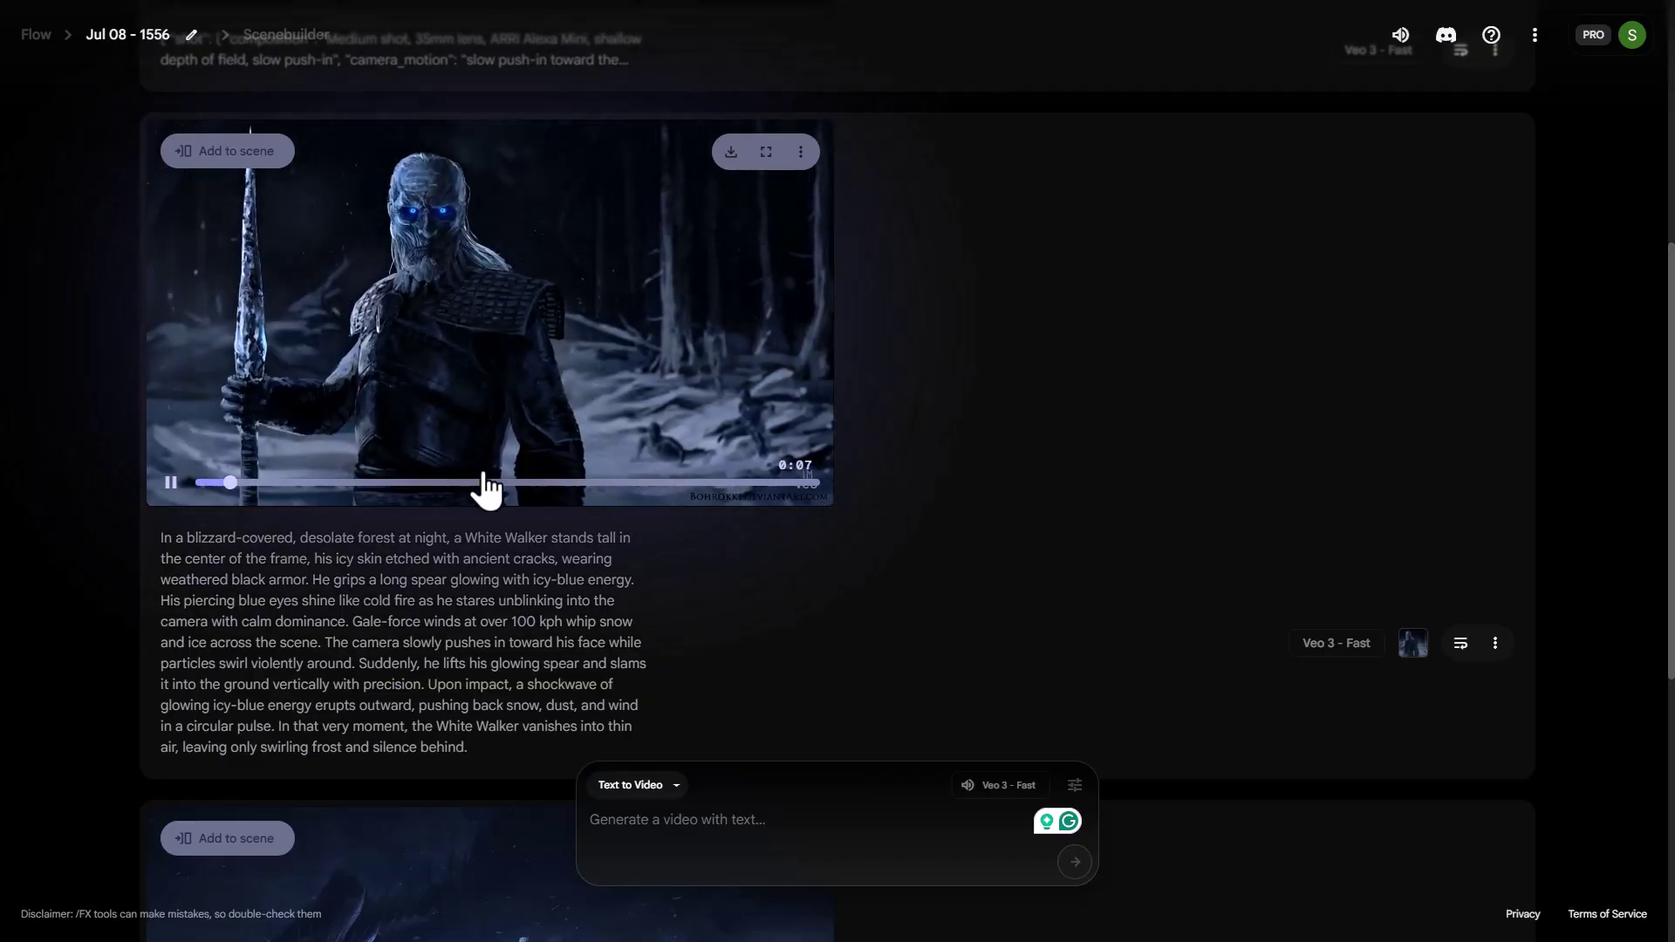
{"action": "scroll", "coordinate": [419, 419], "scroll_direction": "up", "scroll_amount": 1}
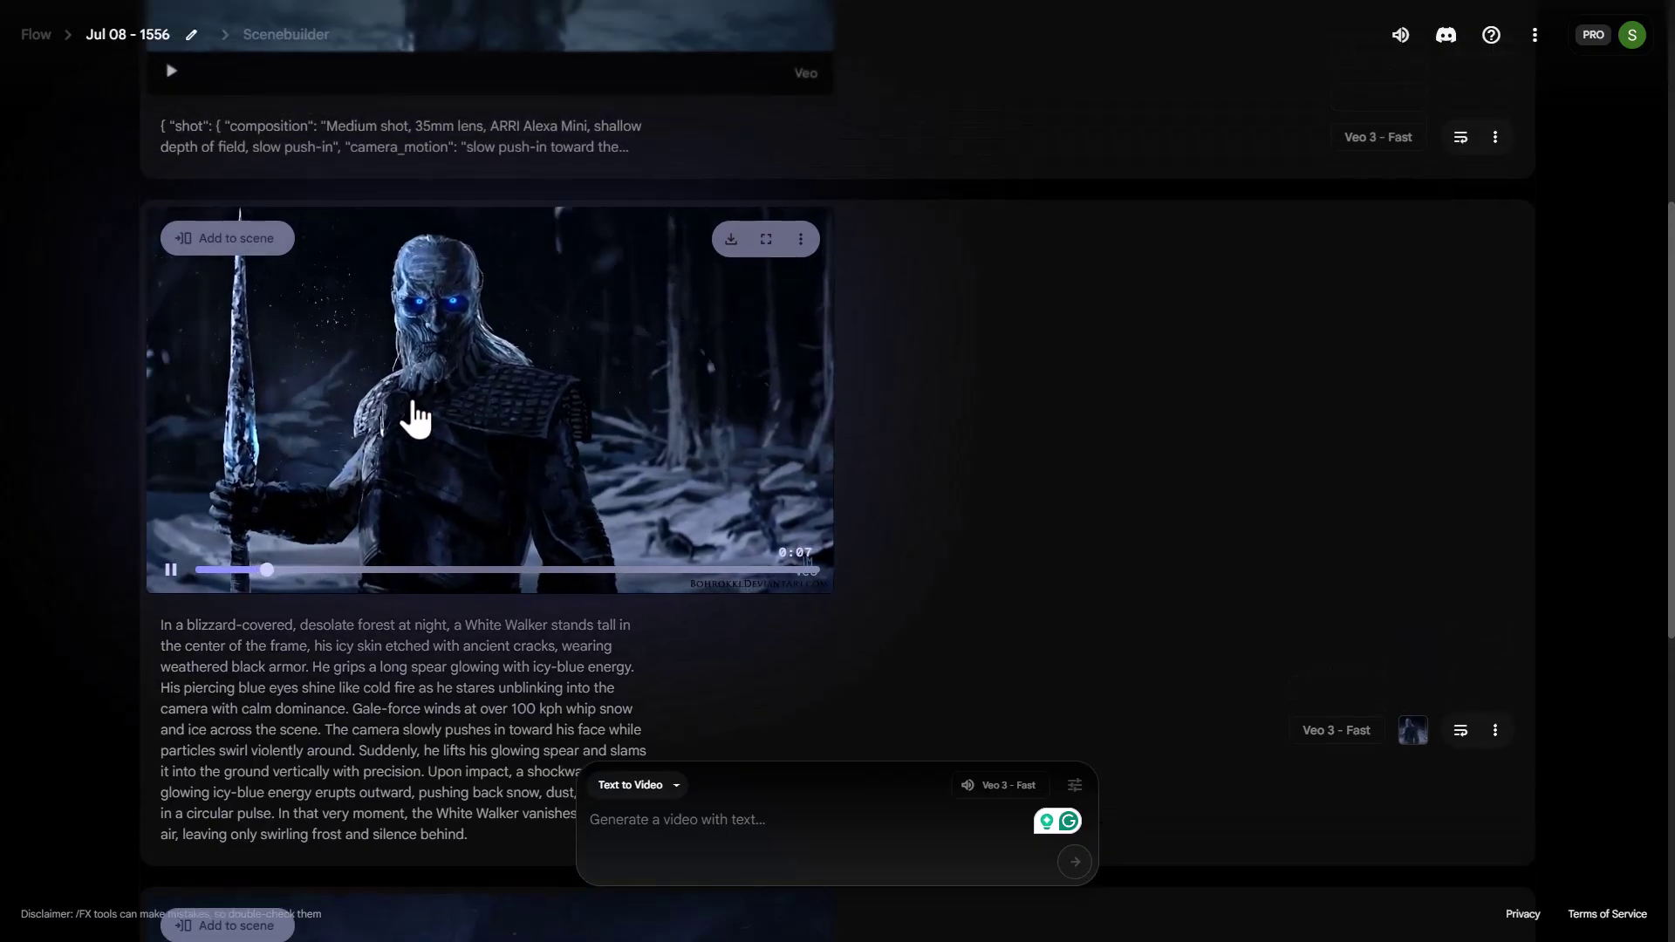
{"action": "left_click", "coordinate": [803, 242]}
{"action": "left_click", "coordinate": [927, 397]}
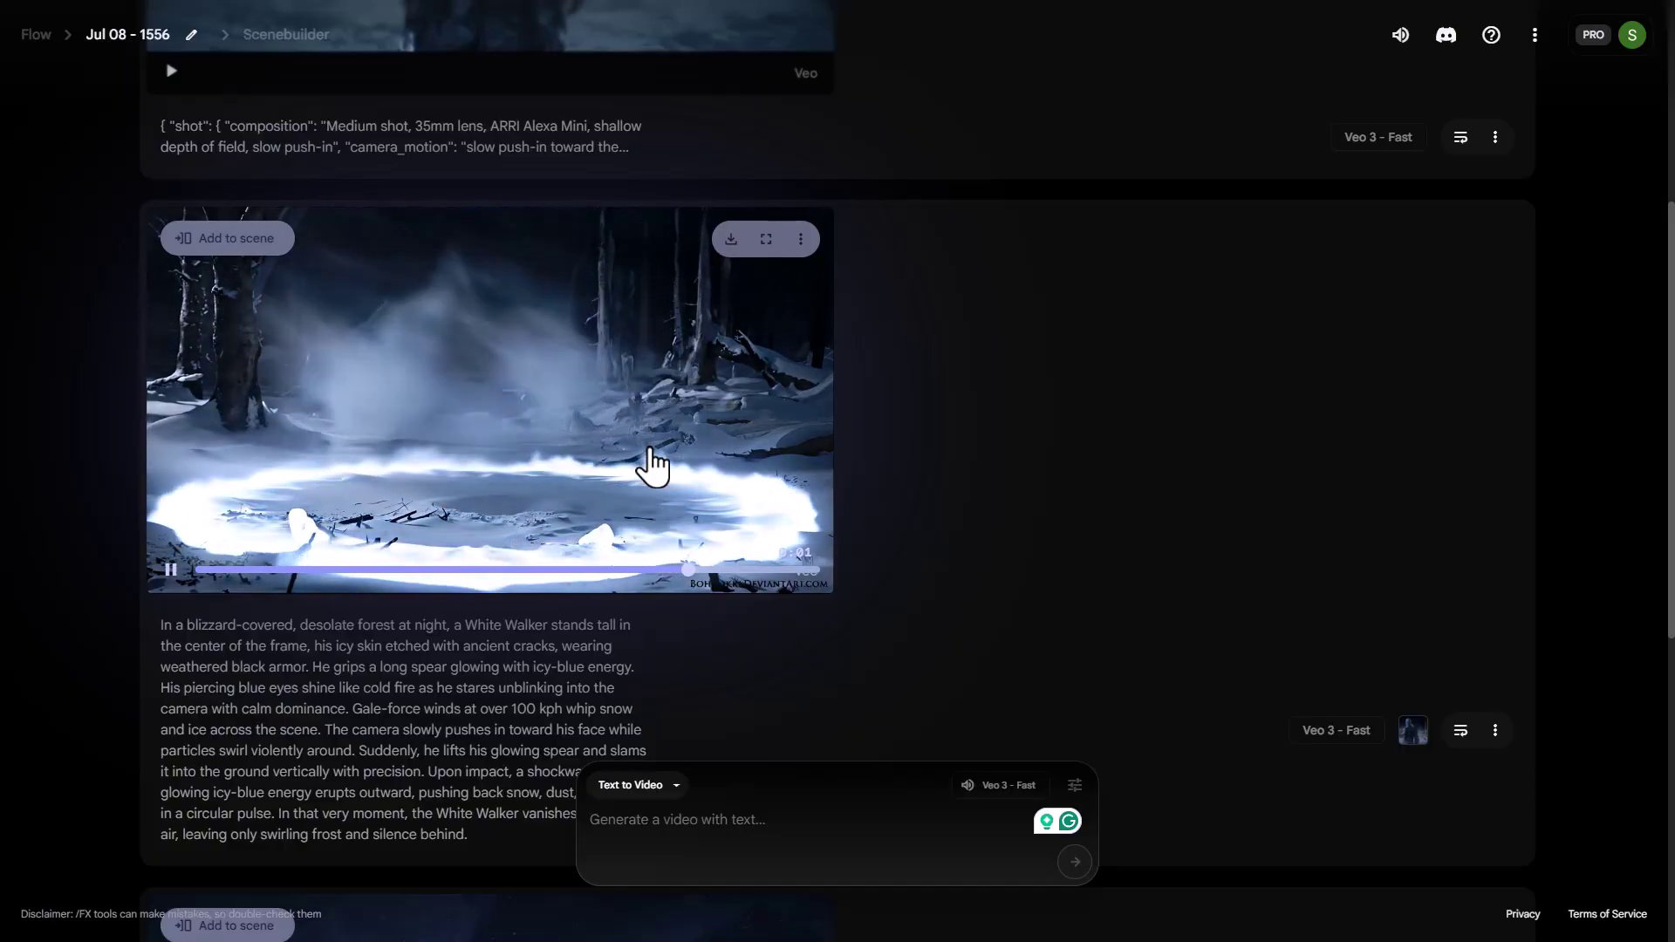
{"action": "scroll", "coordinate": [650, 462], "scroll_direction": "down", "scroll_amount": 7}
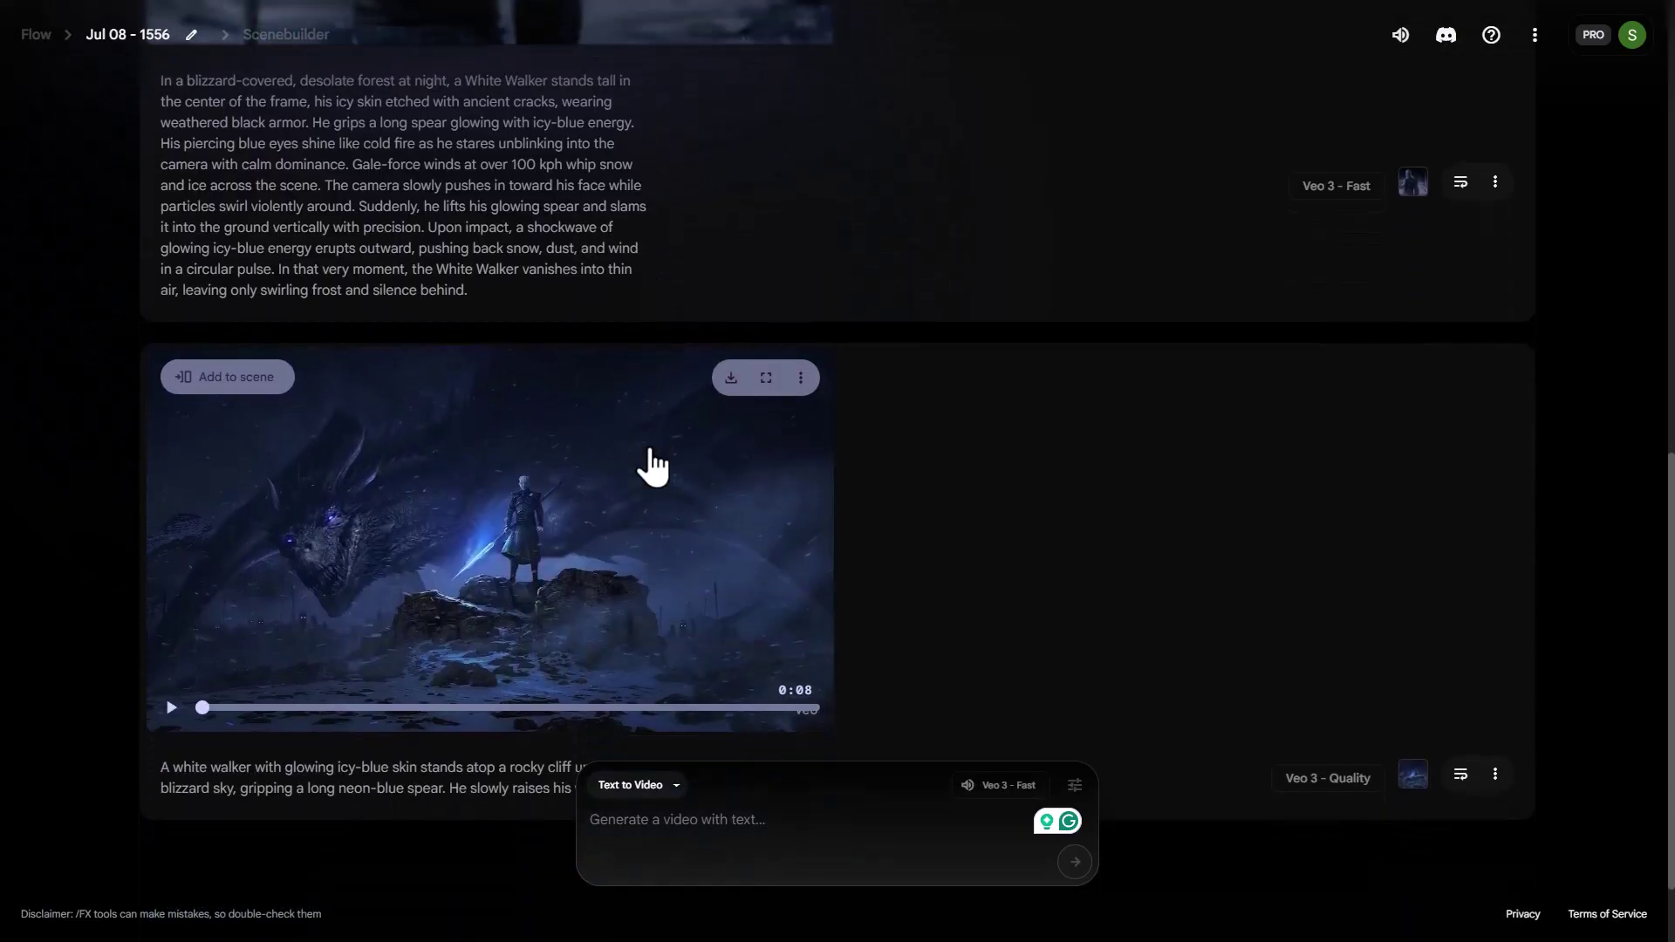
{"action": "scroll", "coordinate": [653, 469], "scroll_direction": "up", "scroll_amount": 10}
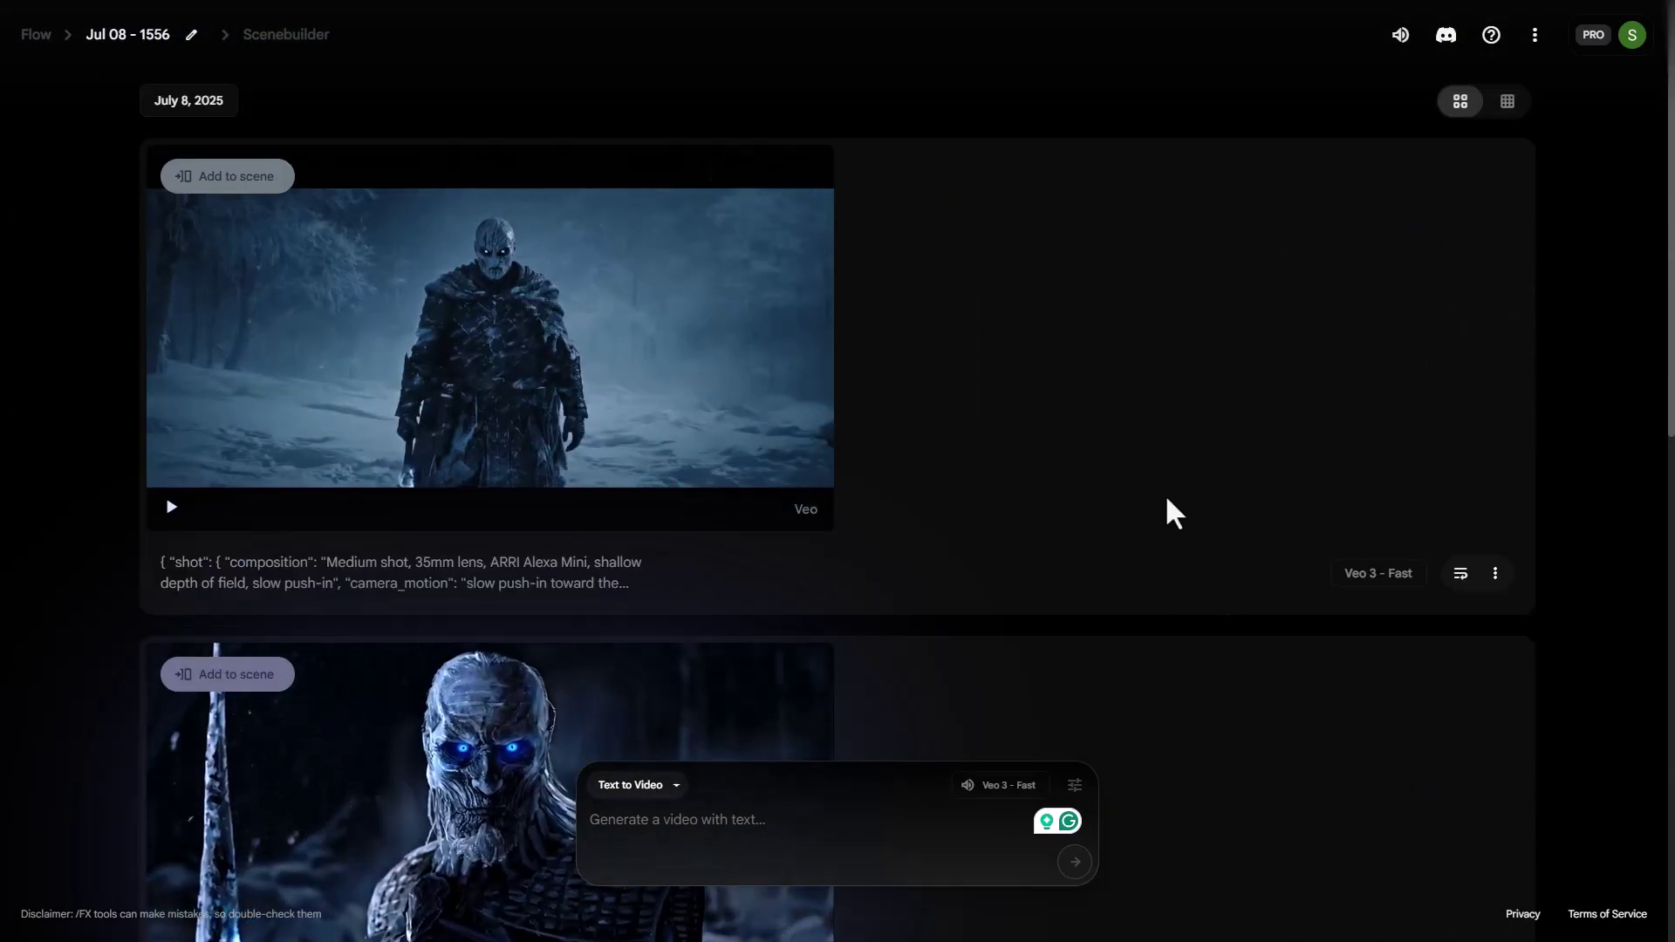